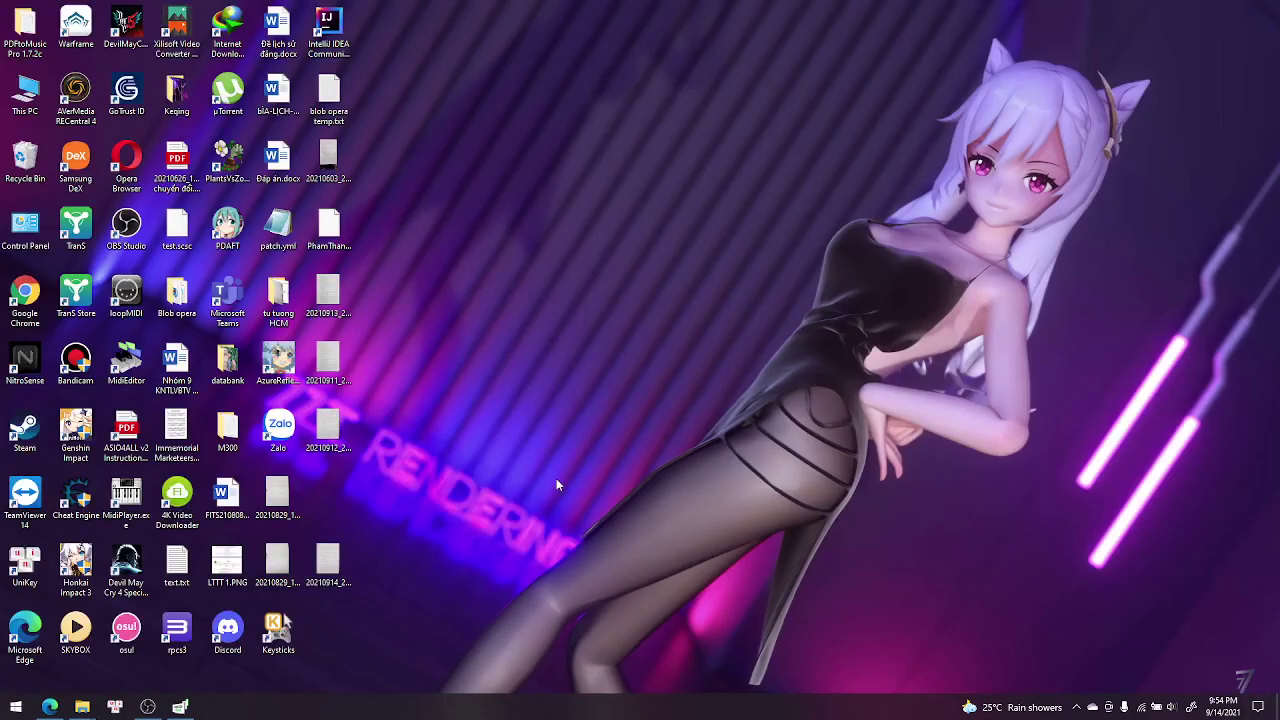
- Open loopMIDI and position its window on the desktop
{"action": "double_click", "coordinate": [145, 312]}
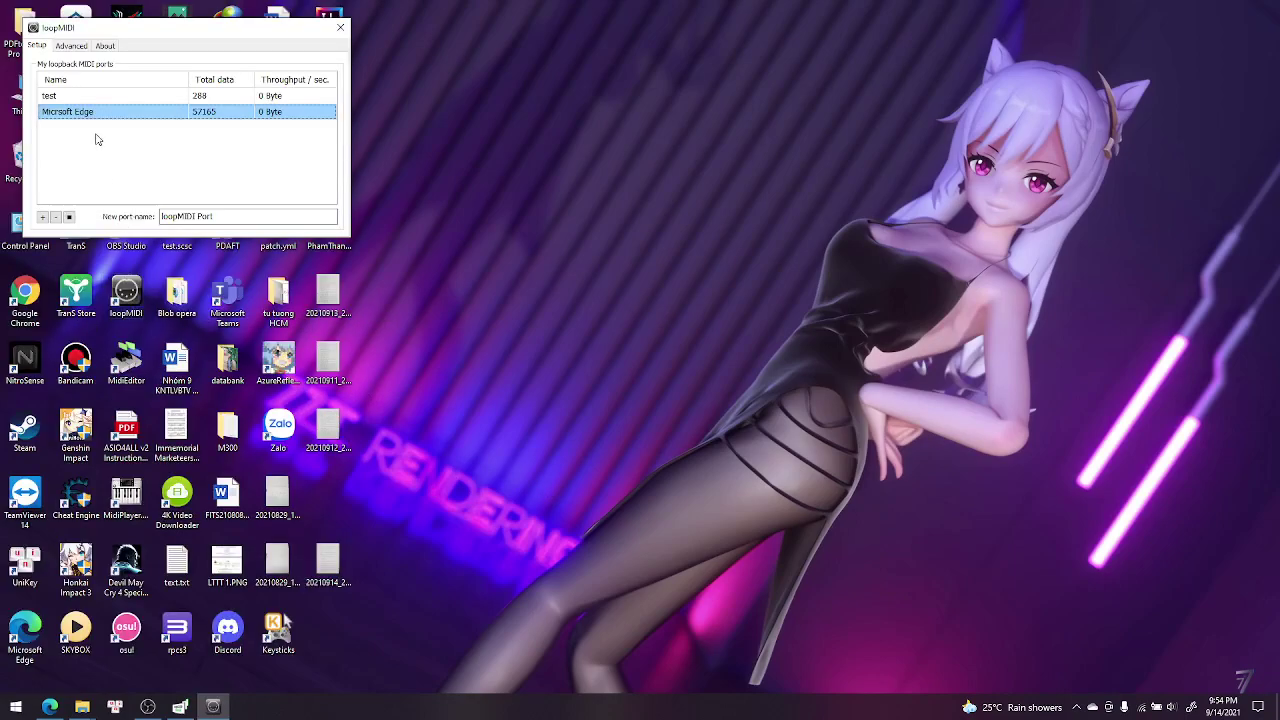
{"action": "mouse_move", "coordinate": [96, 36]}
{"action": "left_mouse_down"}
{"action": "mouse_move", "coordinate": [178, 79]}
{"action": "mouse_move", "coordinate": [158, 161]}
{"action": "left_mouse_up"}
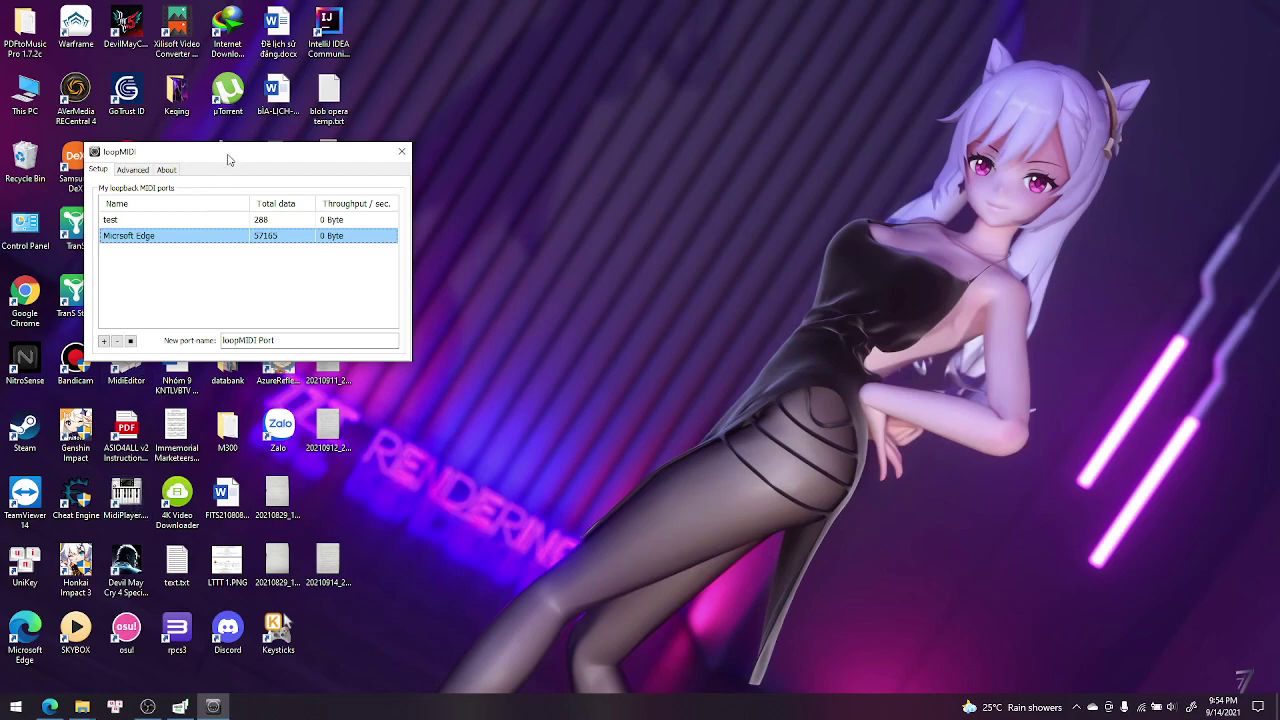
{"action": "mouse_move", "coordinate": [230, 159]}
{"action": "left_mouse_down"}
{"action": "mouse_move", "coordinate": [162, 161]}
{"action": "mouse_move", "coordinate": [203, 171]}
{"action": "left_mouse_up"}
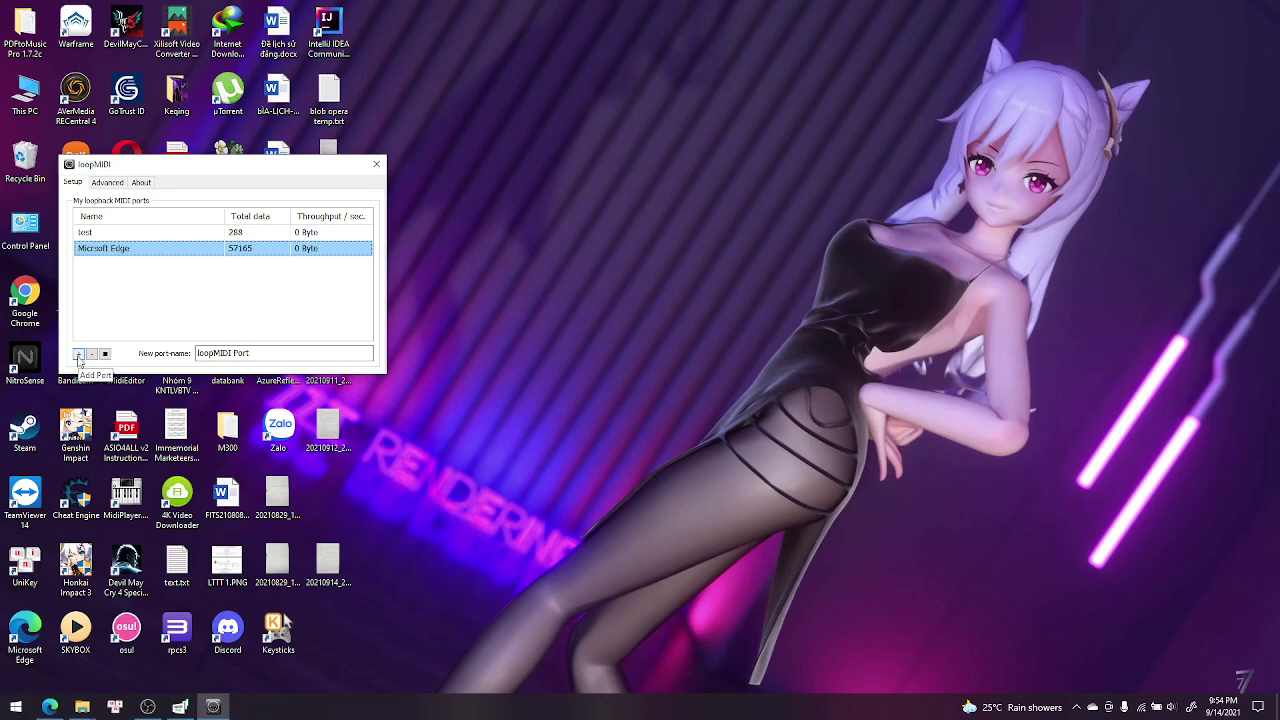
- Add a trial 'loopMIDI Port', then remove it, leaving only 'test' and 'Microsoft Edge'
{"action": "left_click", "coordinate": [78, 354]}
{"action": "left_click", "coordinate": [118, 265]}
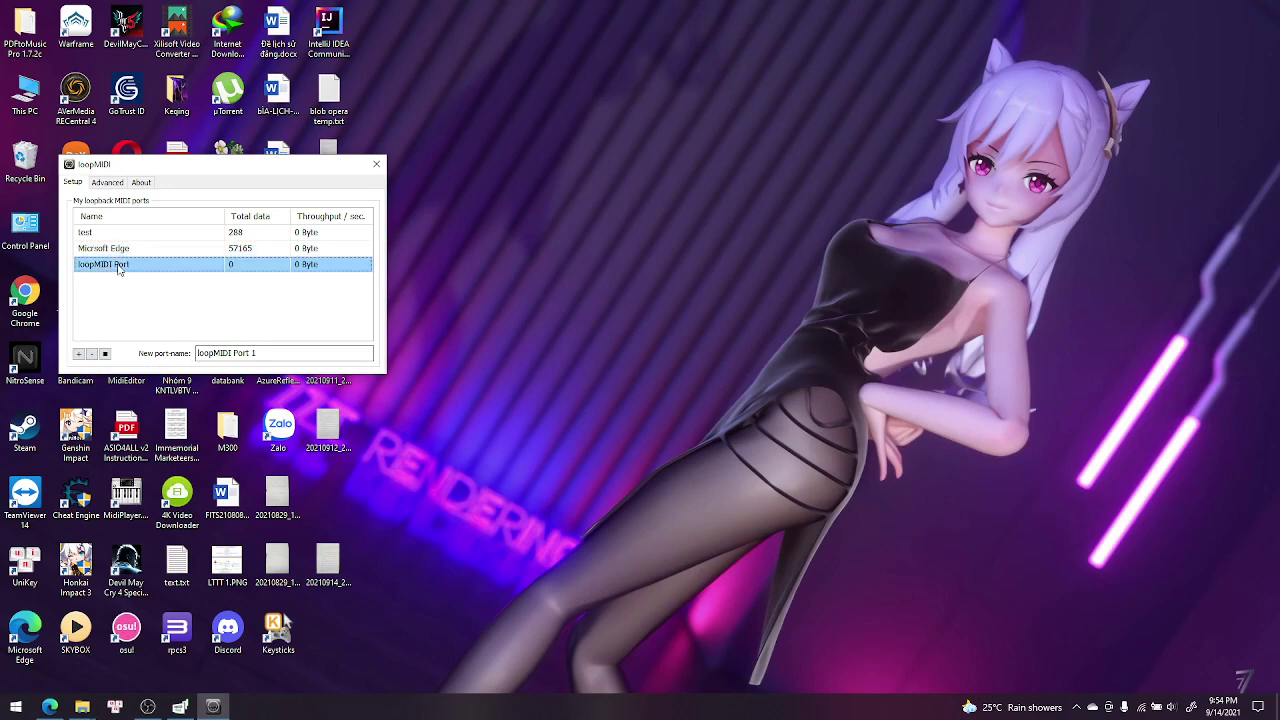
{"action": "left_click_drag", "start_coordinate": [262, 355], "coordinate": [201, 357]}
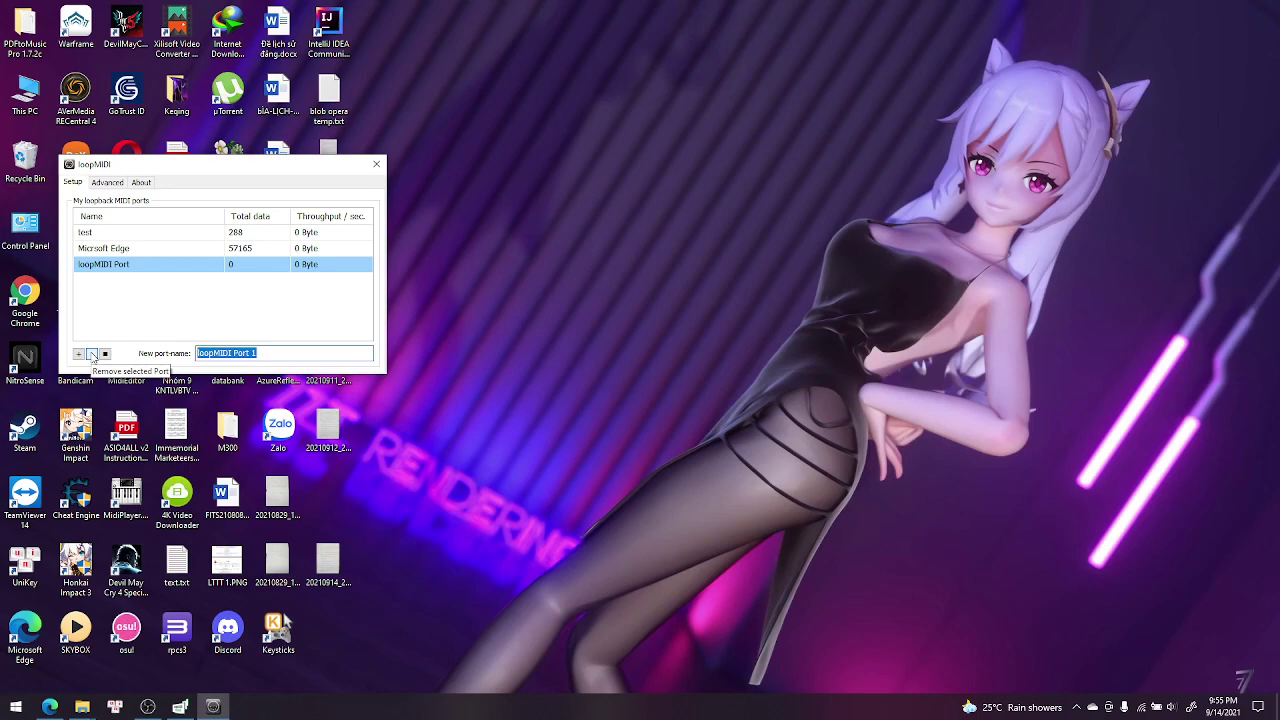
{"action": "left_click", "coordinate": [92, 355]}
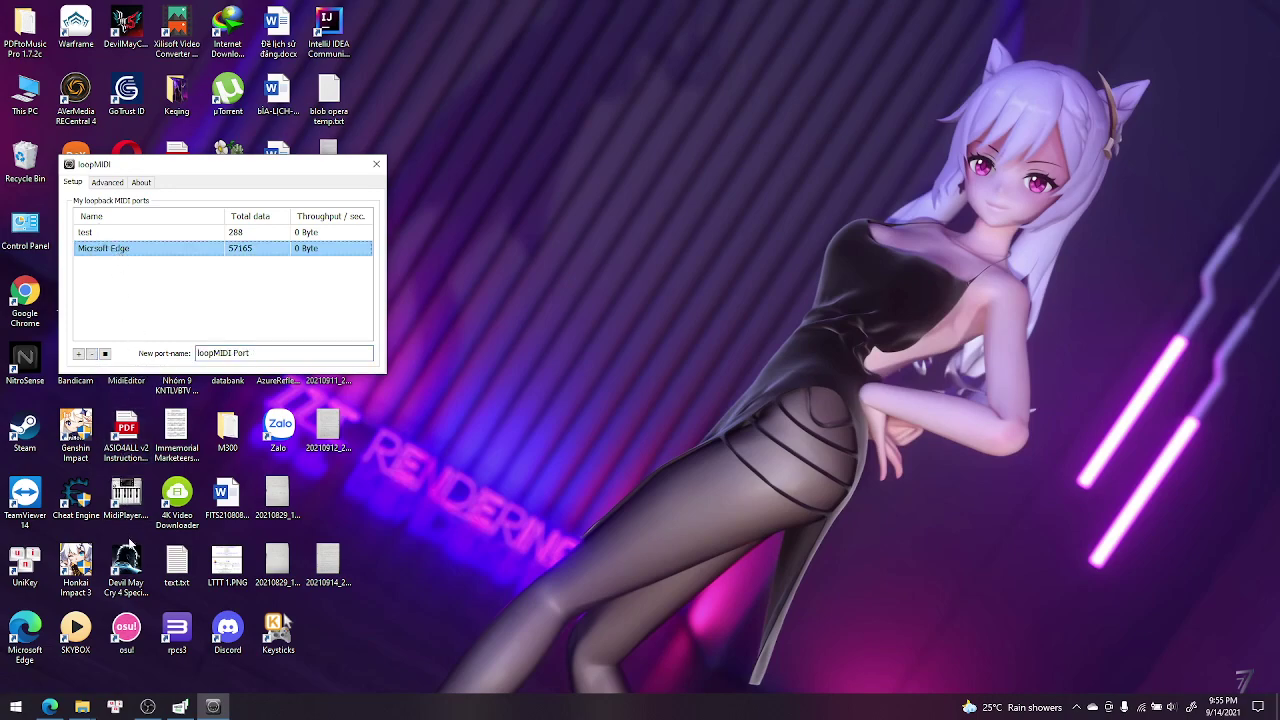
{"action": "left_click_drag", "start_coordinate": [221, 168], "coordinate": [205, 140]}
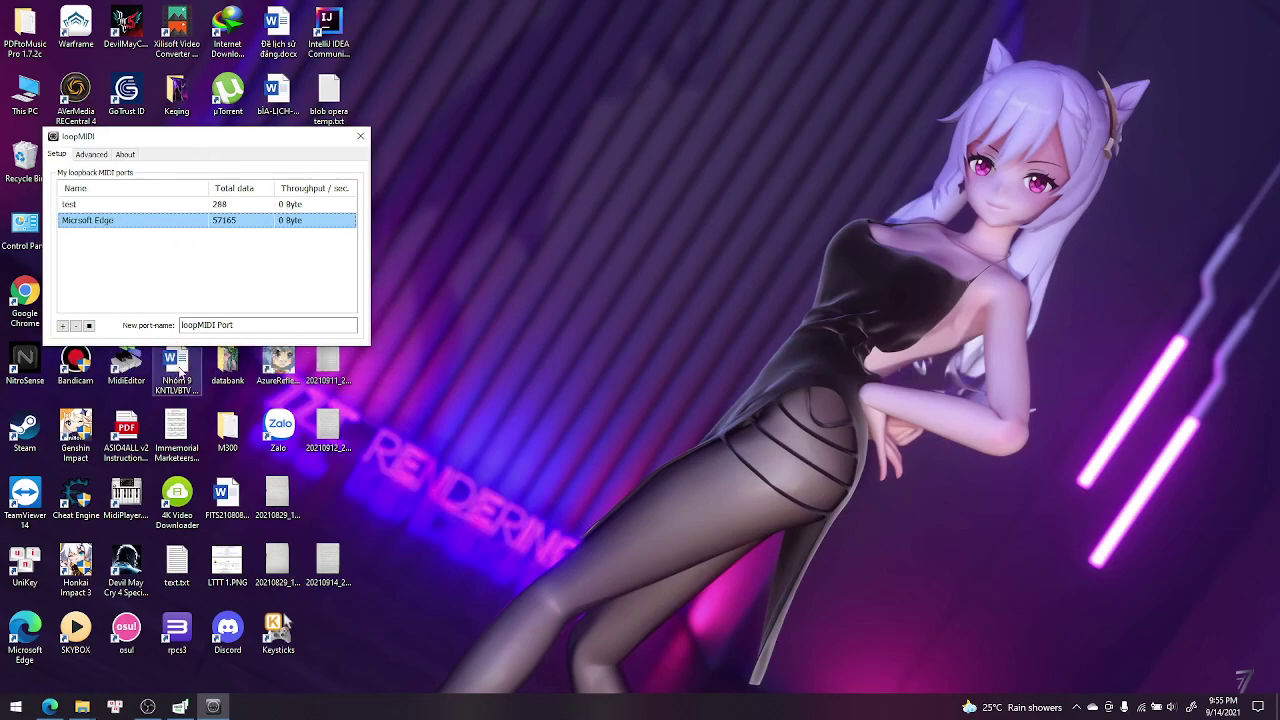
- Launch Midi Player and set its output port to 'Microsoft Edge' with Use Midi Mapper unchecked
{"action": "double_click", "coordinate": [128, 505]}
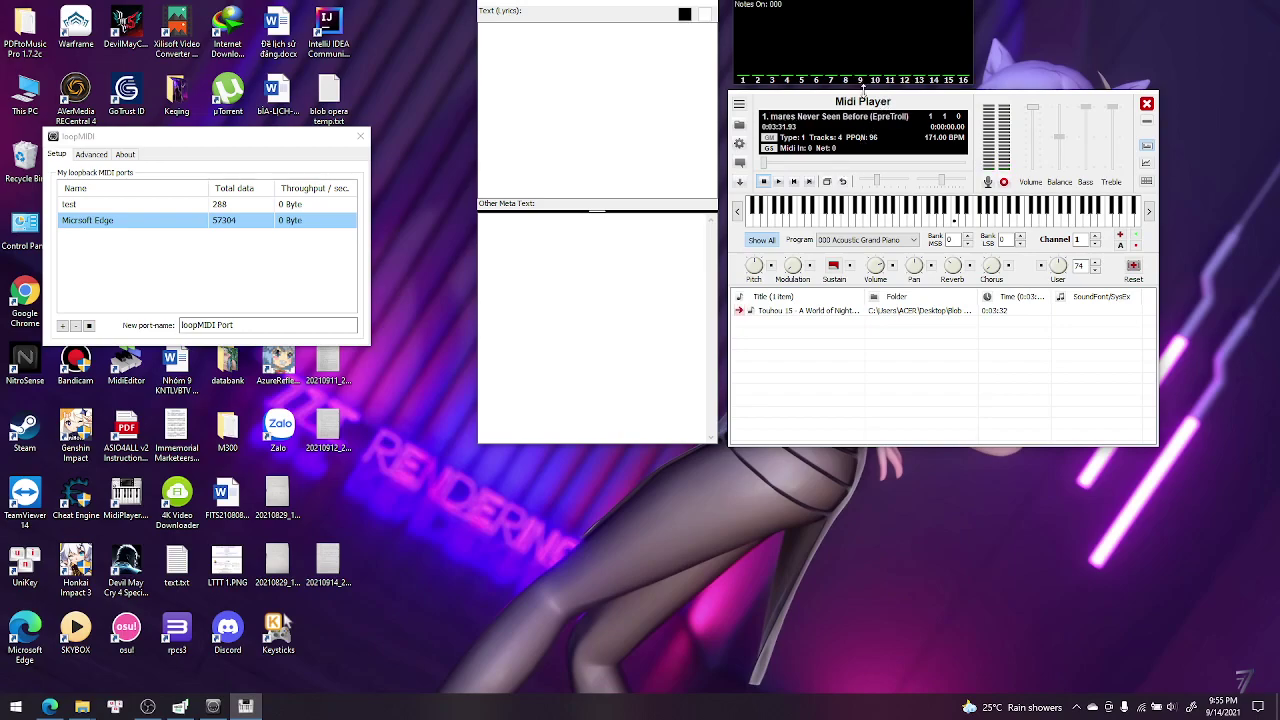
{"action": "left_click_drag", "start_coordinate": [742, 153], "coordinate": [671, 176]}
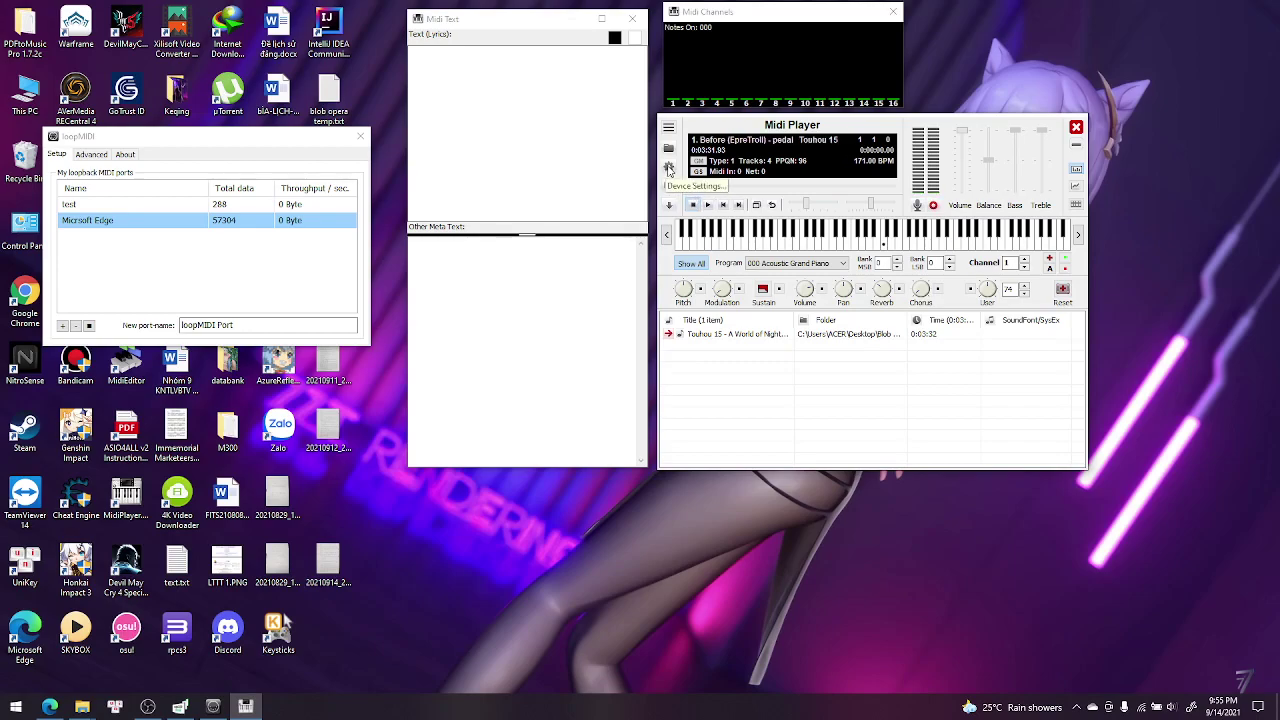
{"action": "left_click", "coordinate": [669, 168]}
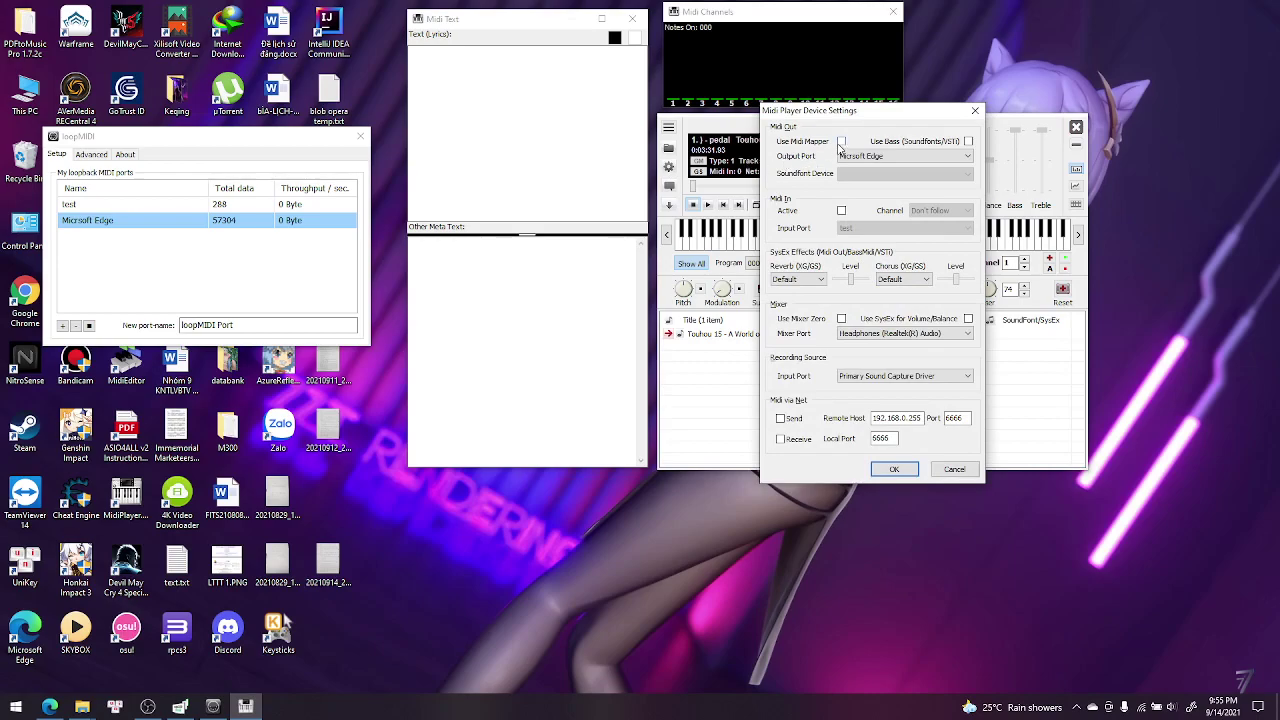
{"action": "left_click", "coordinate": [841, 142]}
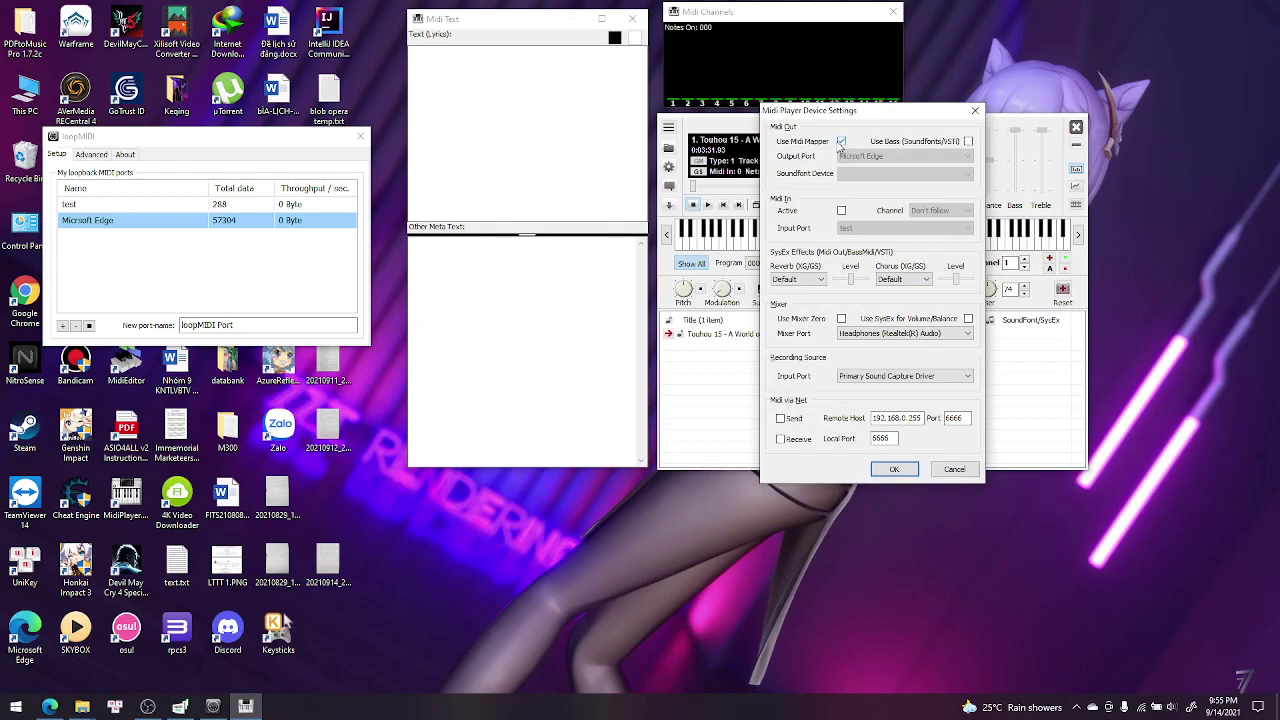
{"action": "left_click", "coordinate": [841, 142]}
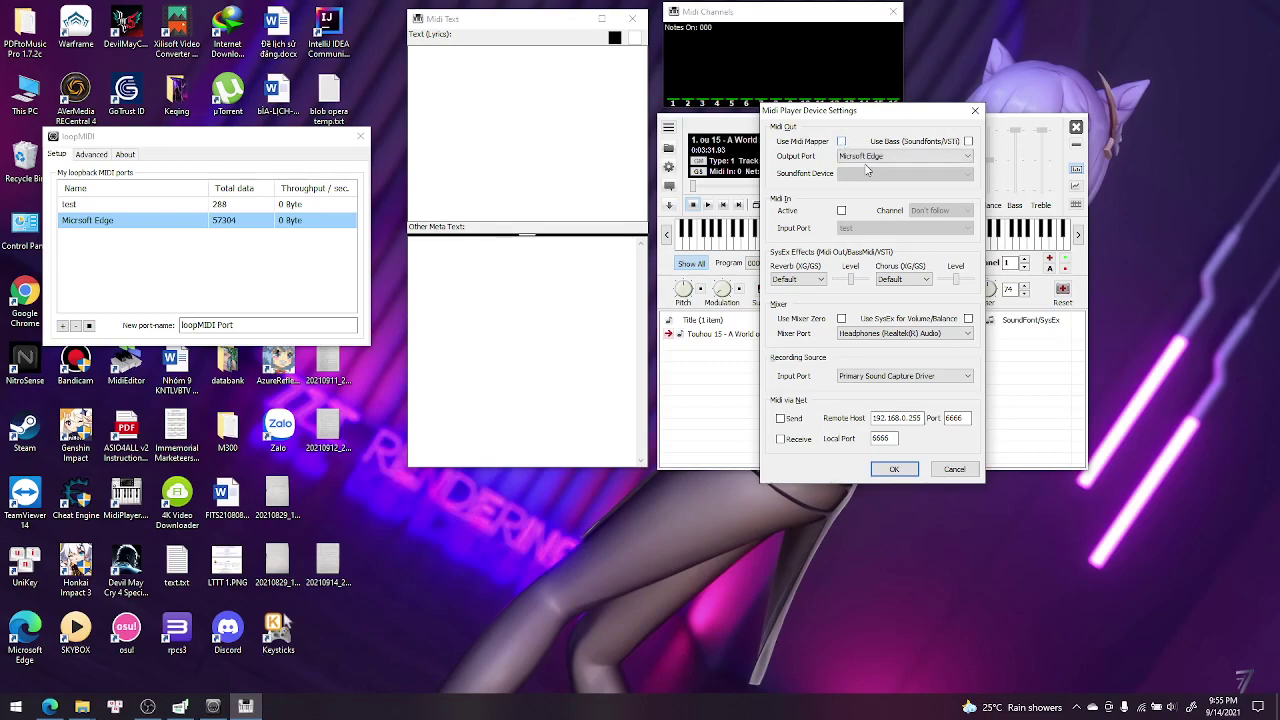
{"action": "left_click", "coordinate": [880, 158]}
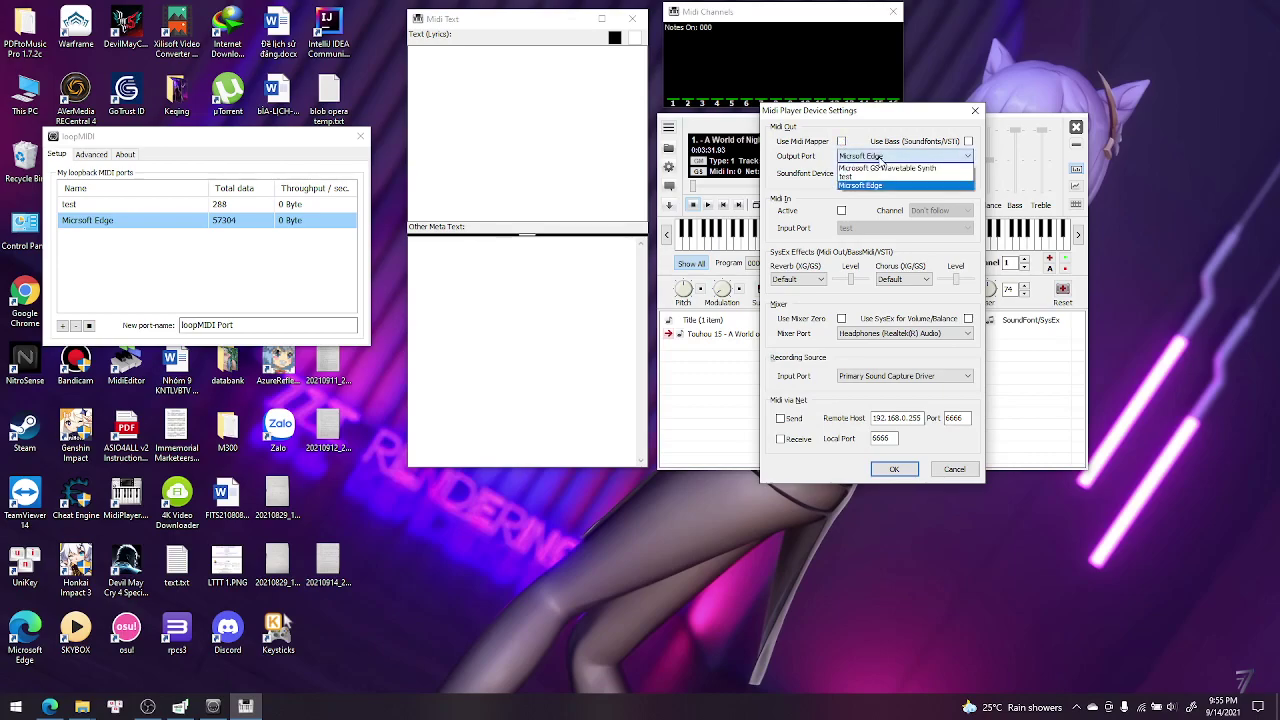
{"action": "left_click", "coordinate": [867, 186]}
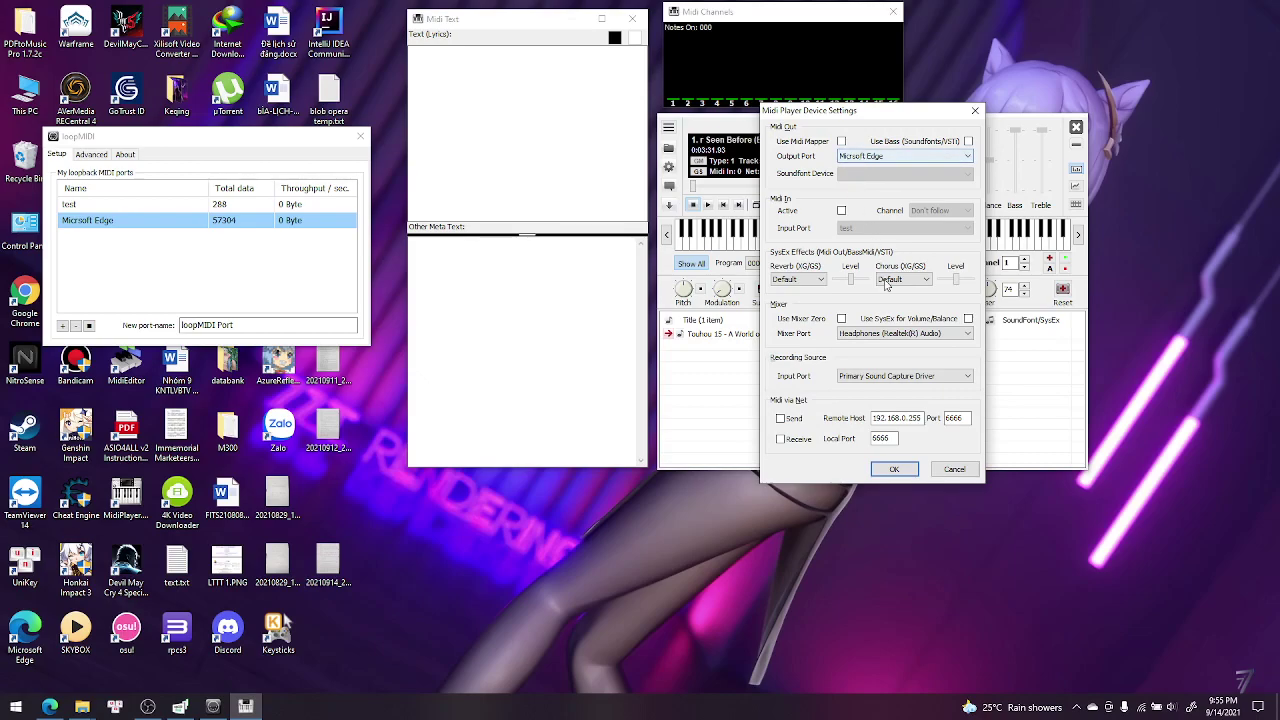
{"action": "left_click", "coordinate": [899, 472]}
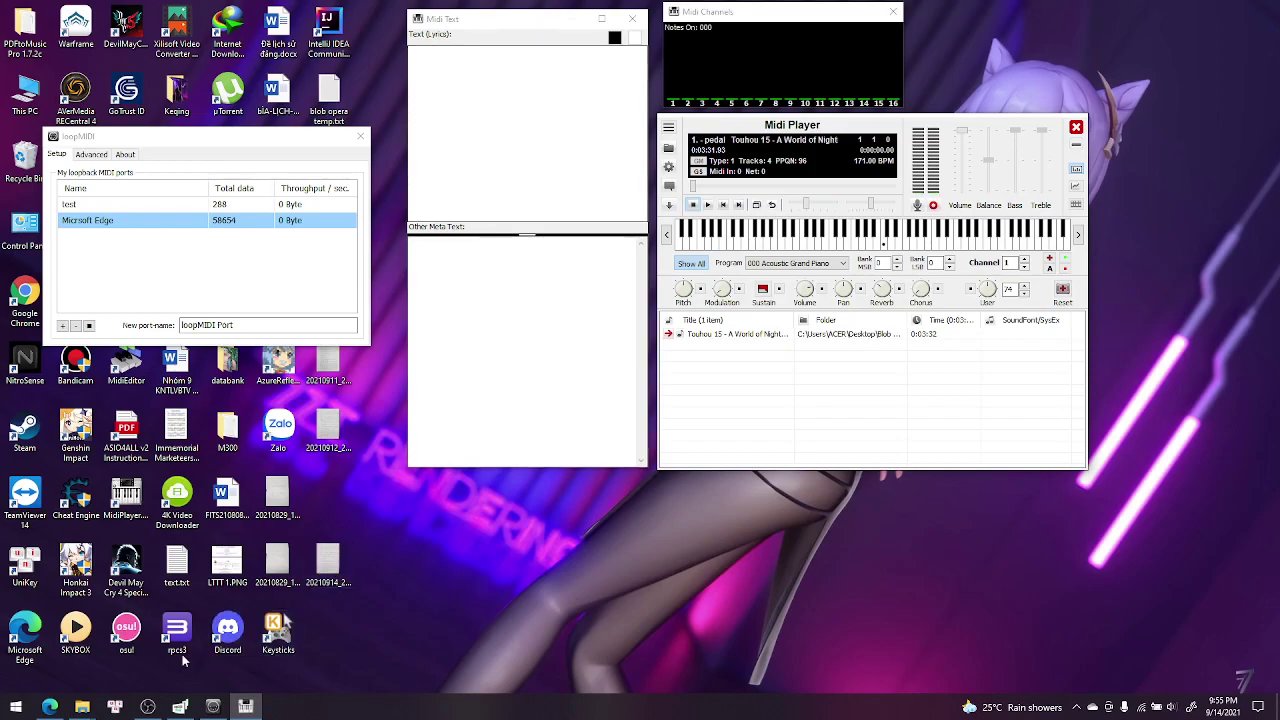
- Open a new regular Edge window, maximize it, and search for 'blob opera'
{"action": "right_click", "coordinate": [49, 707]}
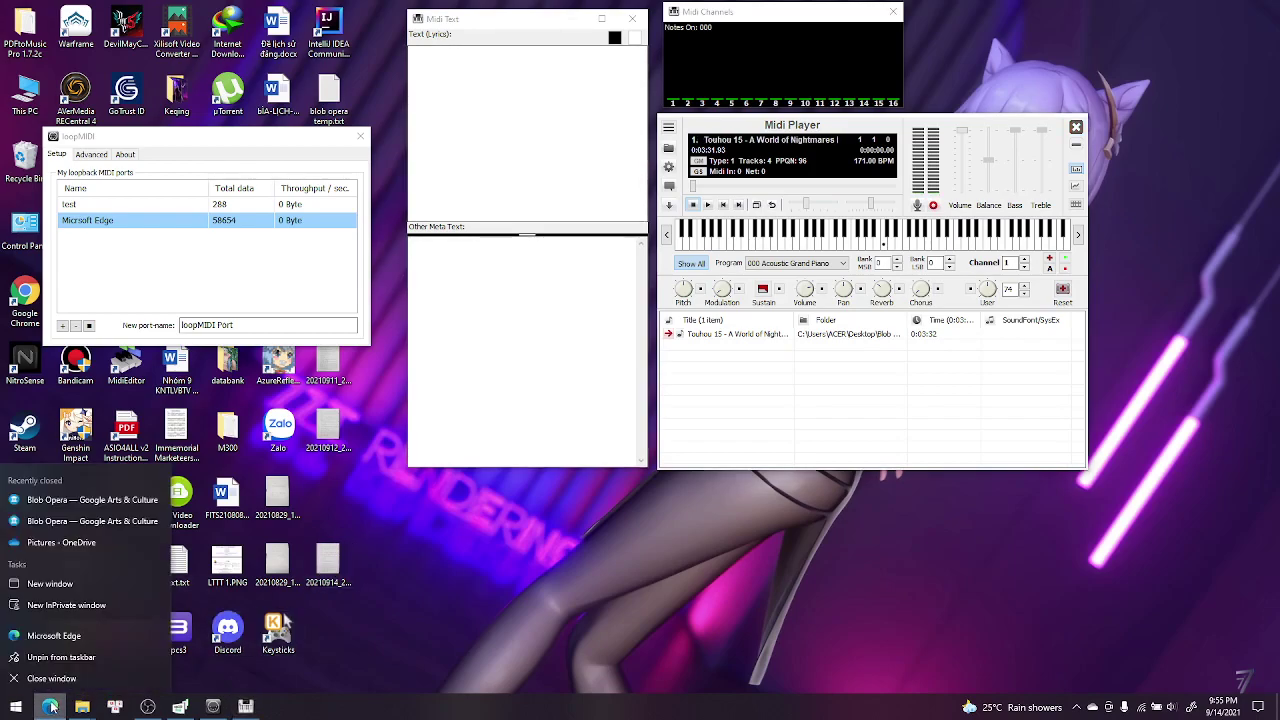
{"action": "left_click", "coordinate": [62, 609]}
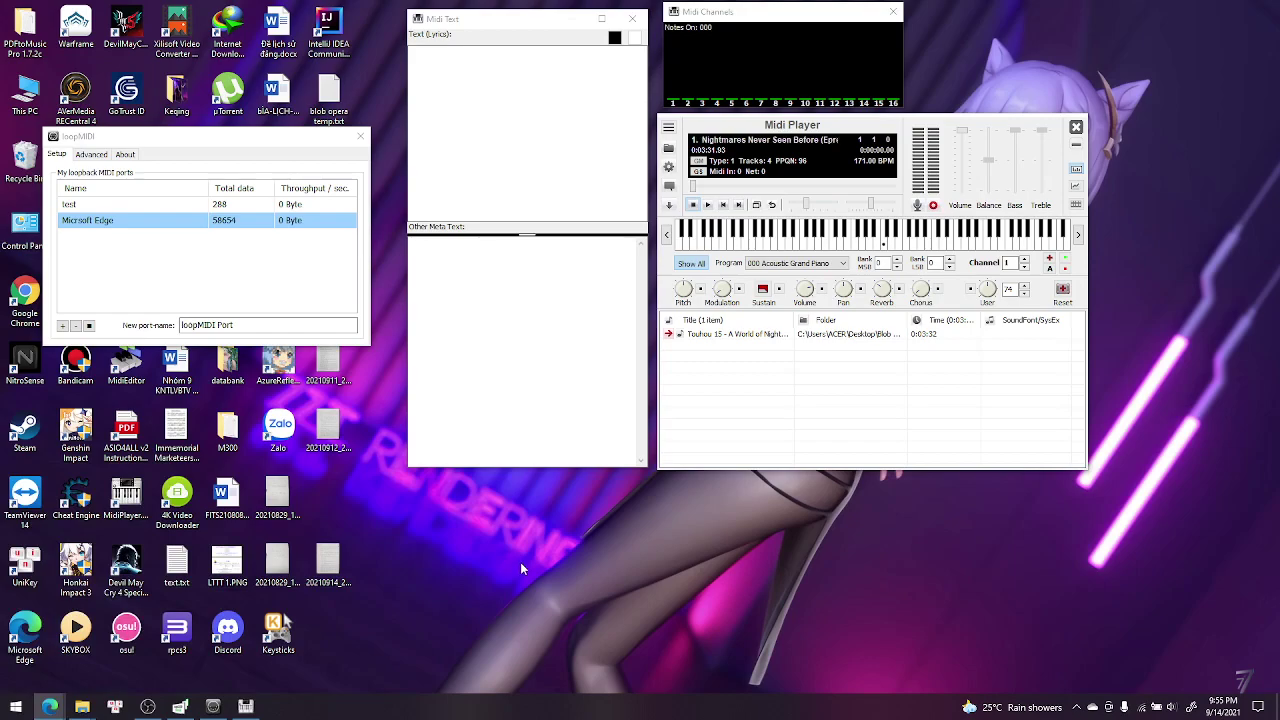
{"action": "right_click", "coordinate": [49, 707]}
{"action": "left_click", "coordinate": [60, 635]}
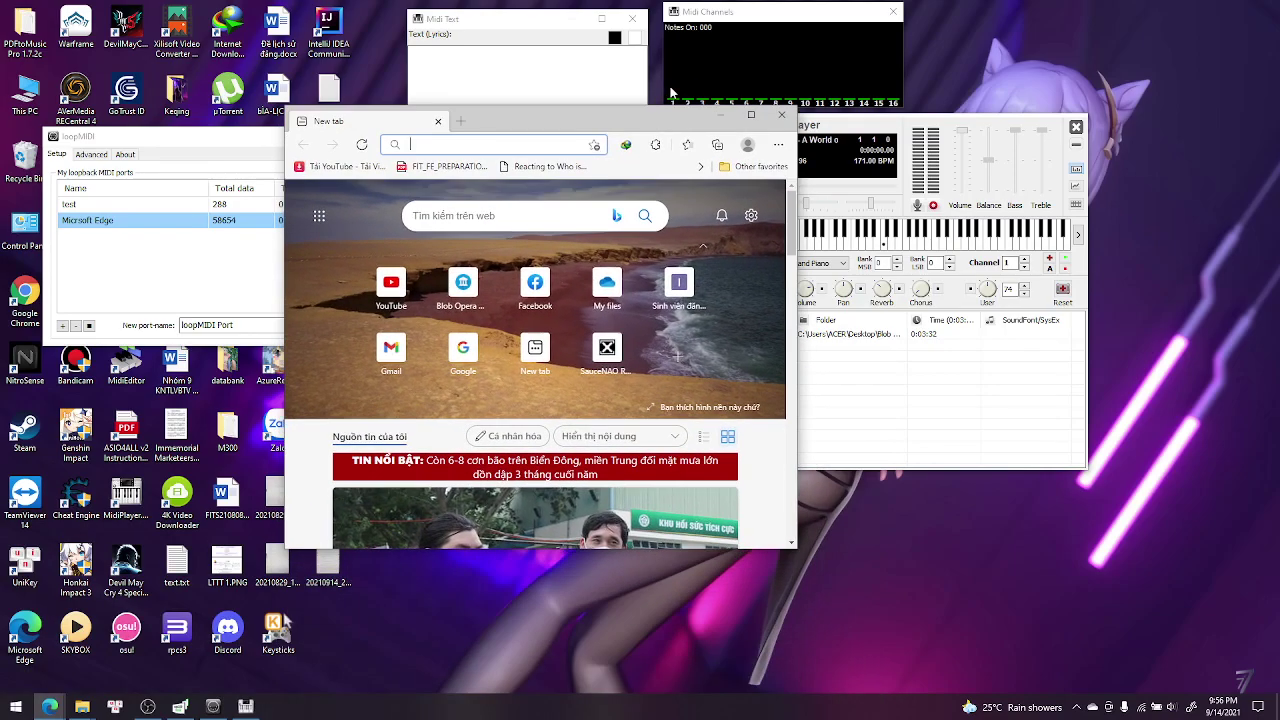
{"action": "left_click", "coordinate": [750, 117]}
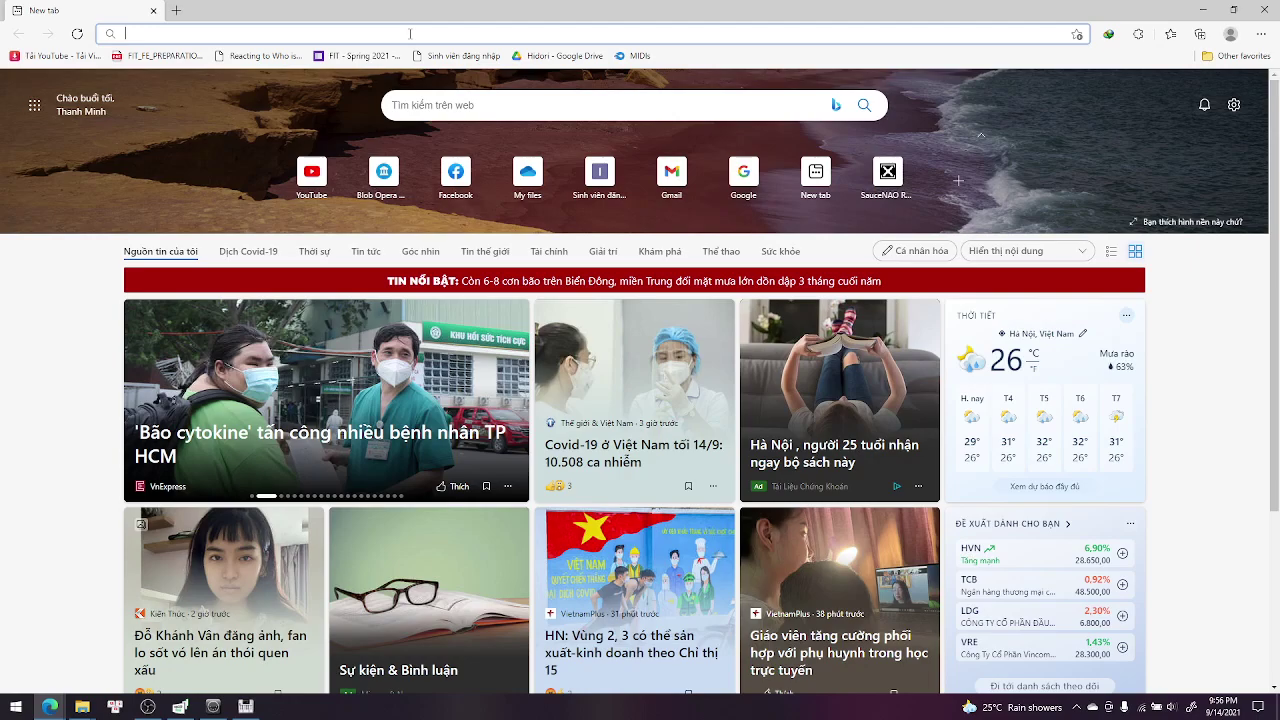
{"action": "type", "text": "blo"}
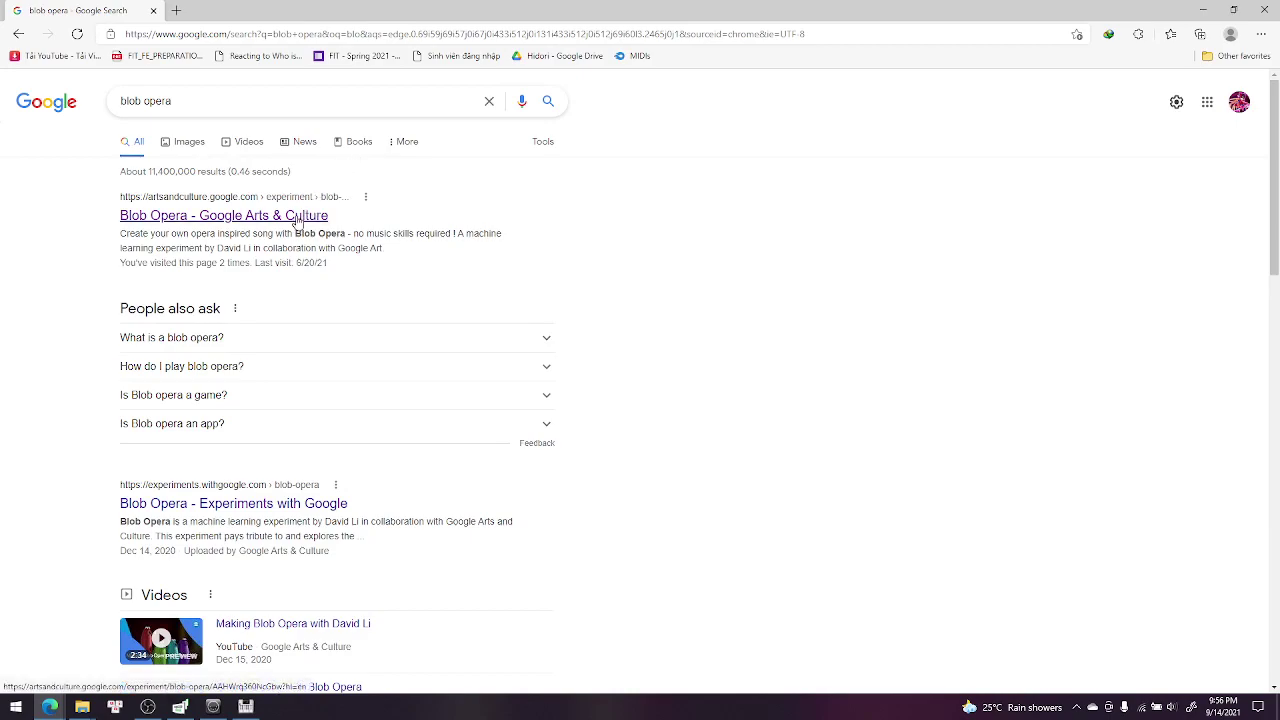
- Open the Blob Opera Arts & Culture page, launch the experiment, and raise the Midi Player windows
{"action": "left_click", "coordinate": [296, 218]}
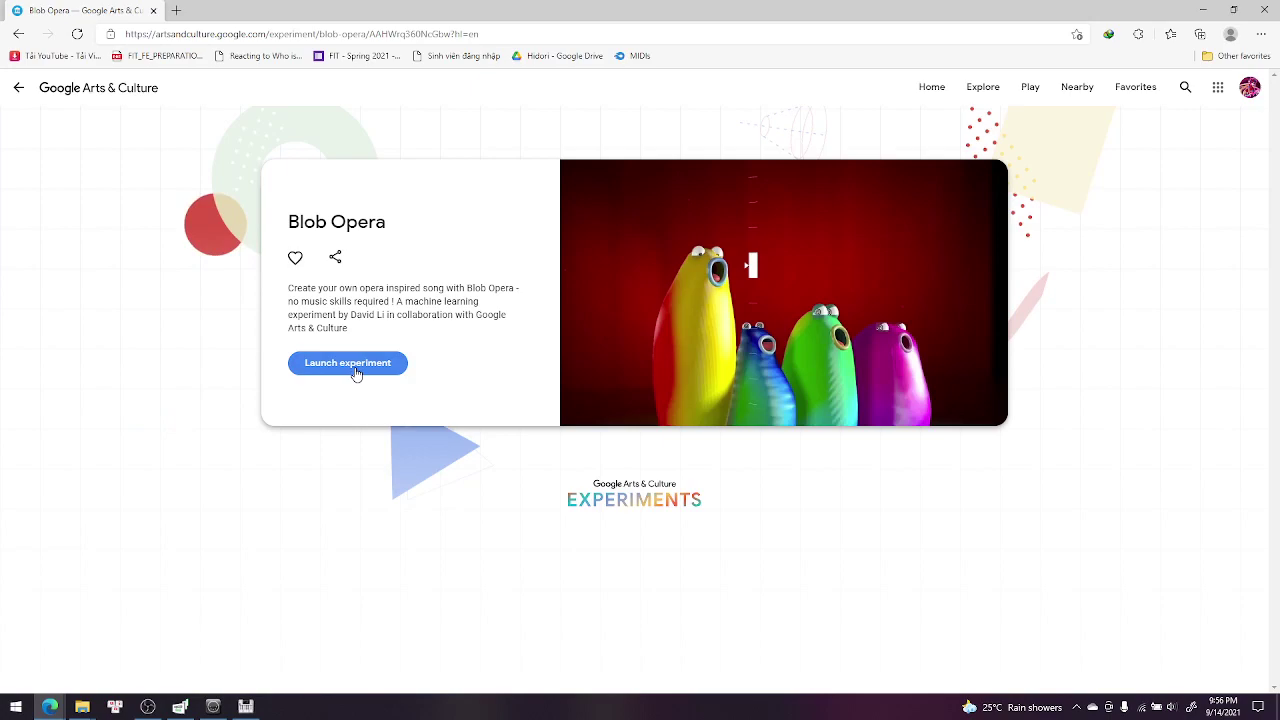
{"action": "left_click", "coordinate": [355, 368]}
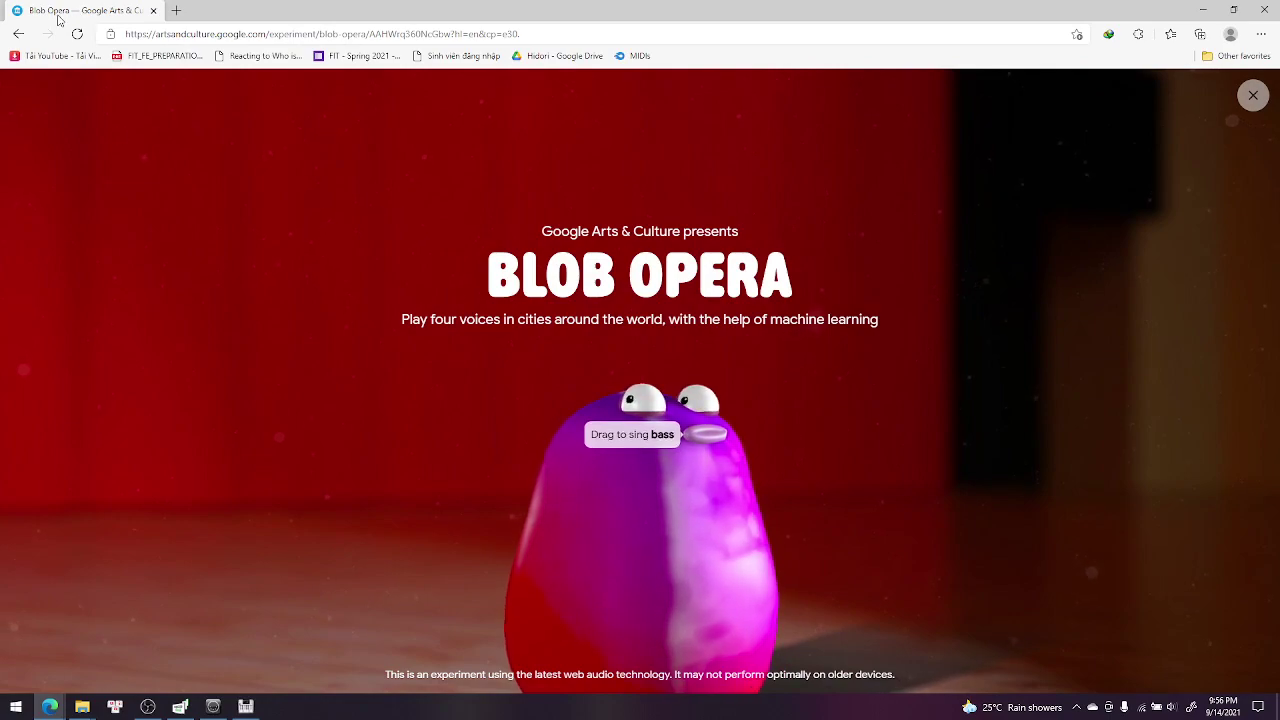
{"action": "left_click", "coordinate": [213, 706]}
{"action": "left_click", "coordinate": [245, 706]}
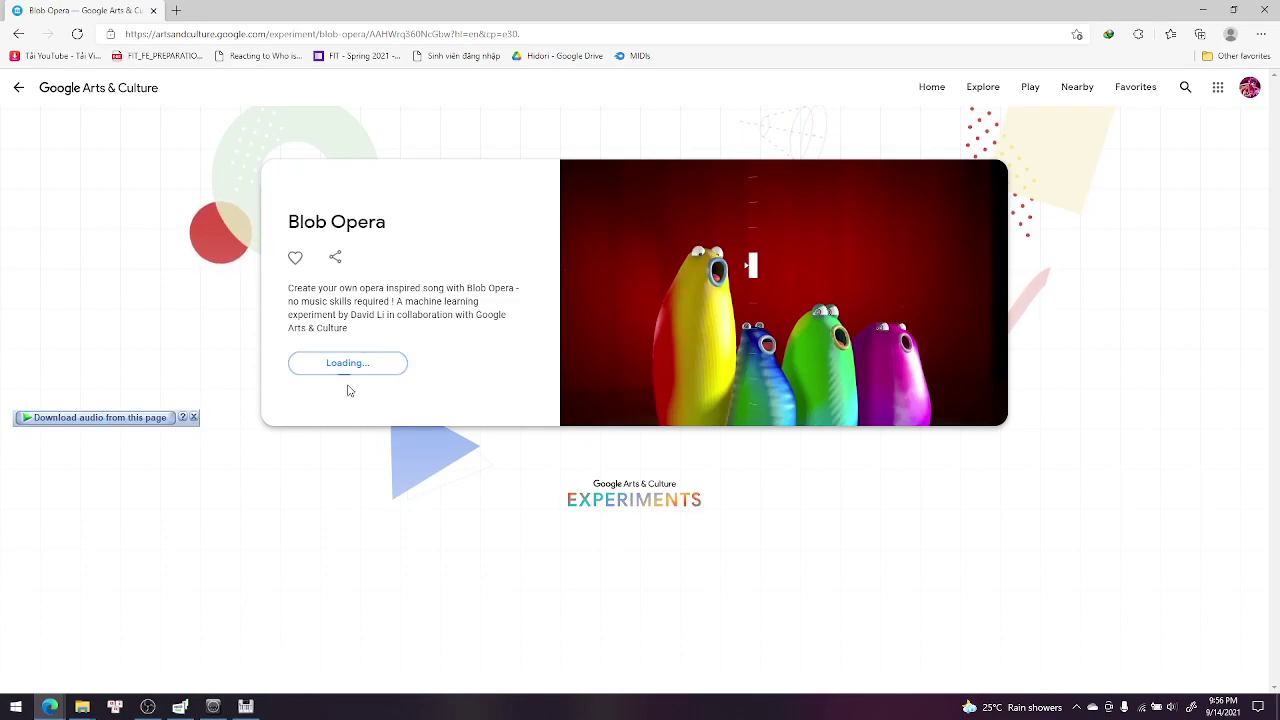
{"action": "left_click", "coordinate": [352, 380]}
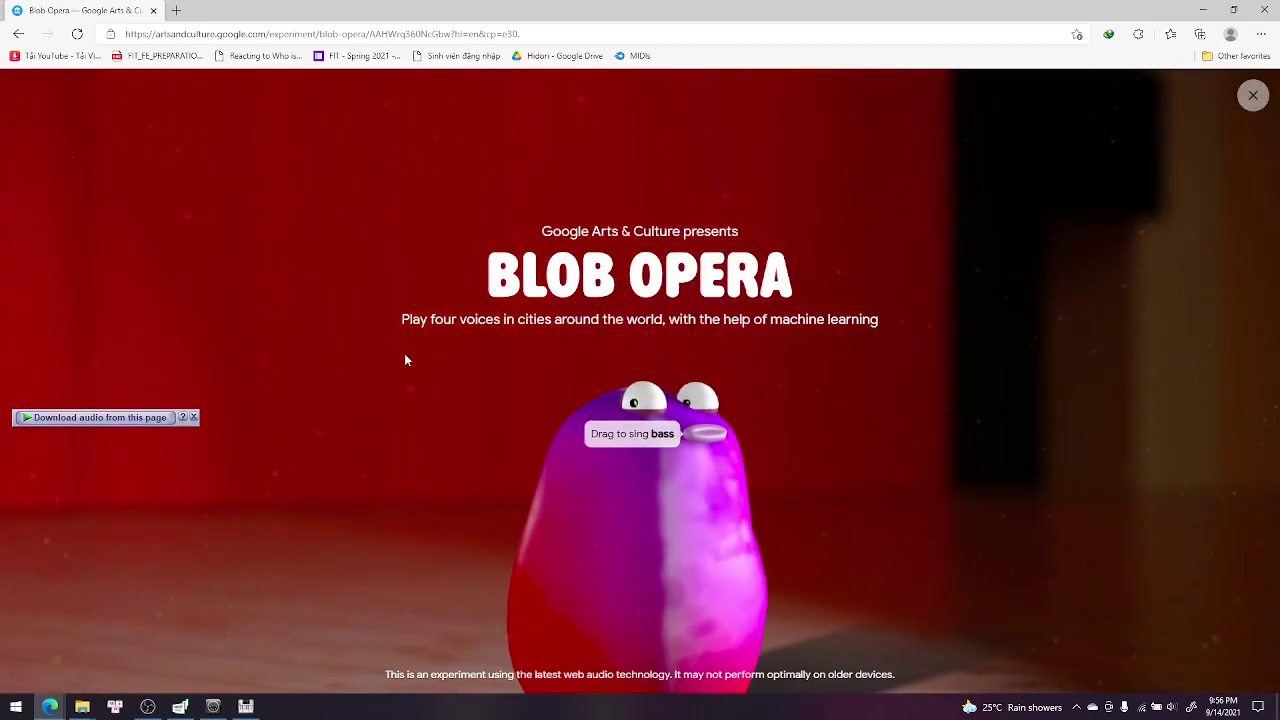
{"action": "left_click", "coordinate": [245, 706]}
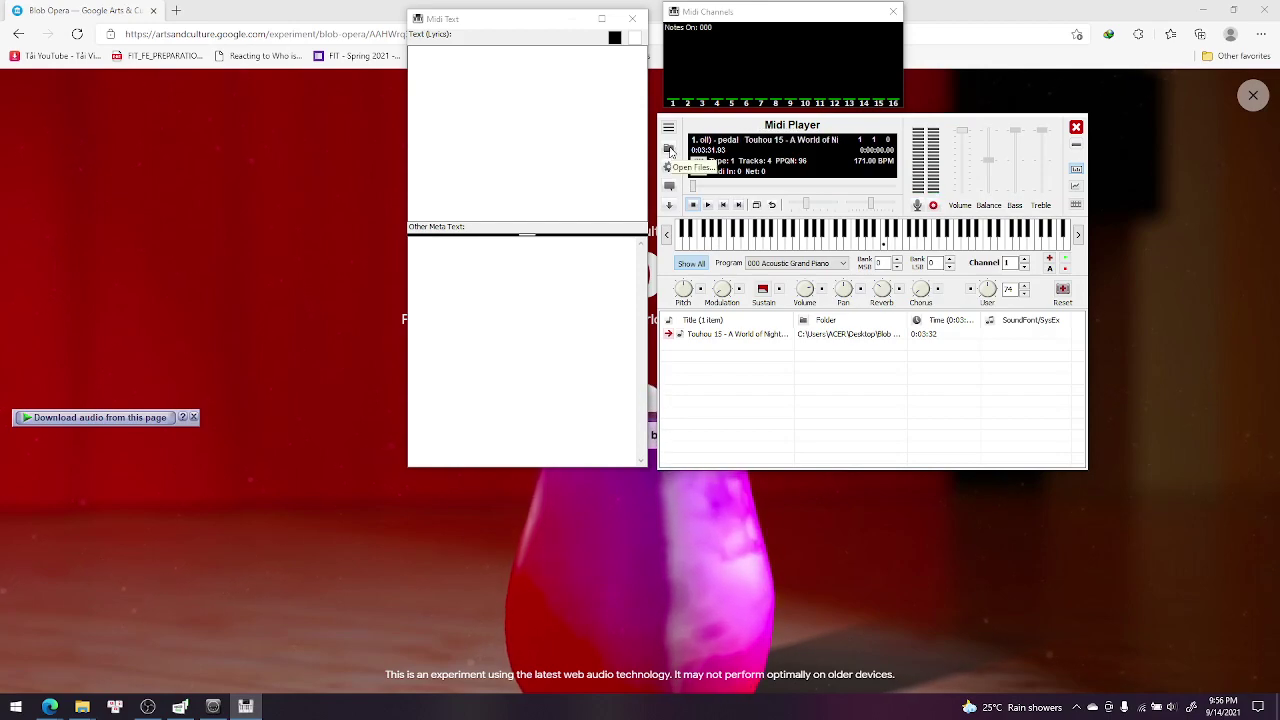
- Load 'Touhou 15 - A World of Nightmares Never Seen Before' into Midi Player, clearing the old playlist
{"action": "left_click", "coordinate": [669, 150]}
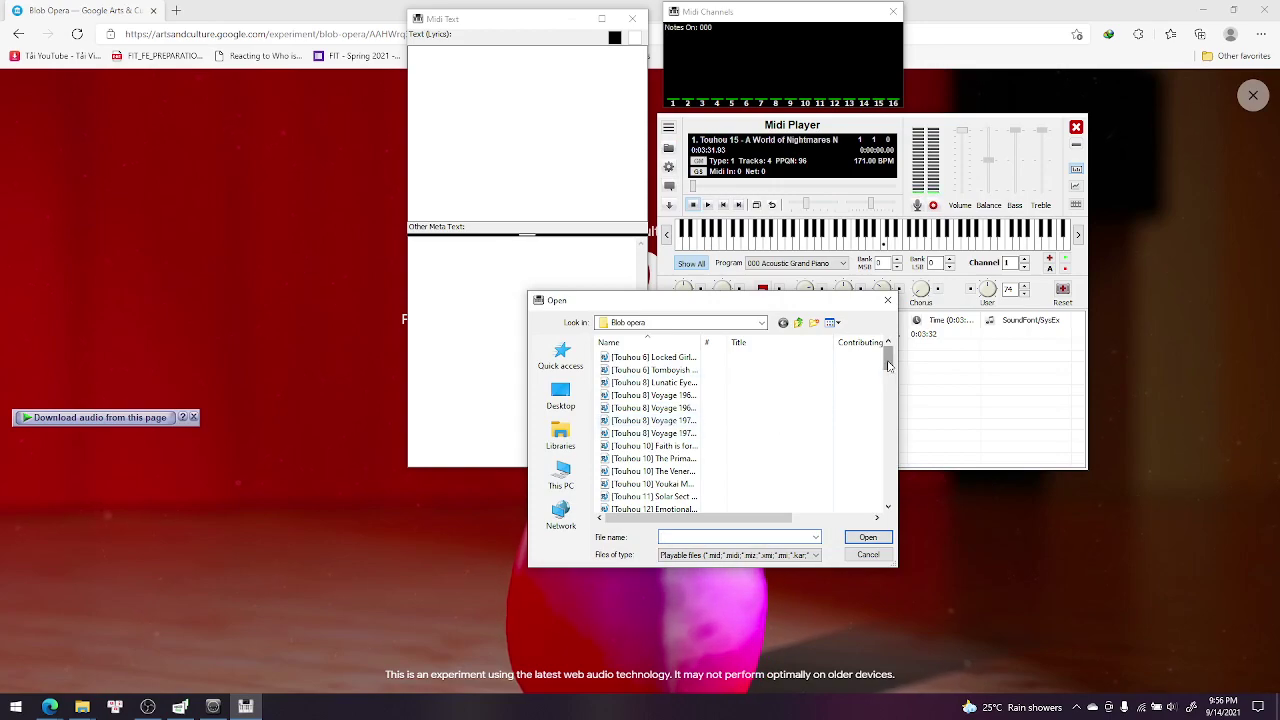
{"action": "left_click_drag", "start_coordinate": [888, 365], "coordinate": [877, 480]}
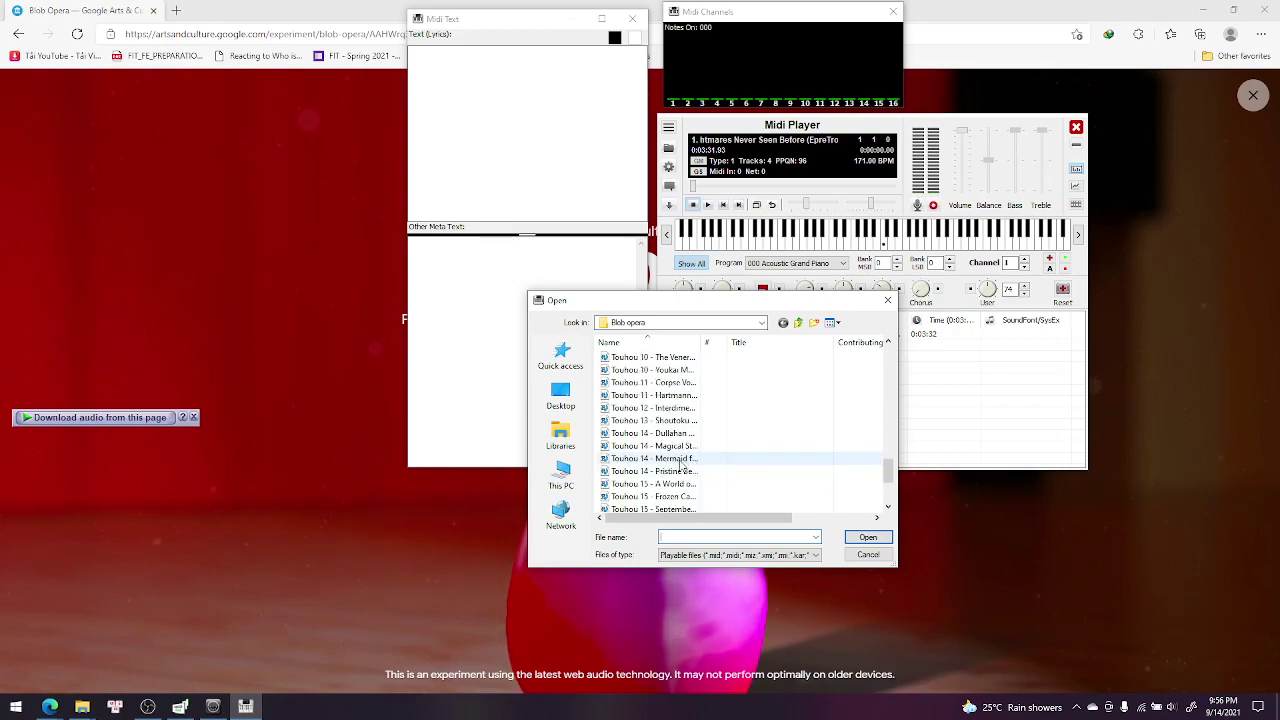
{"action": "scroll", "coordinate": [675, 448], "scroll_direction": "down", "scroll_amount": 2}
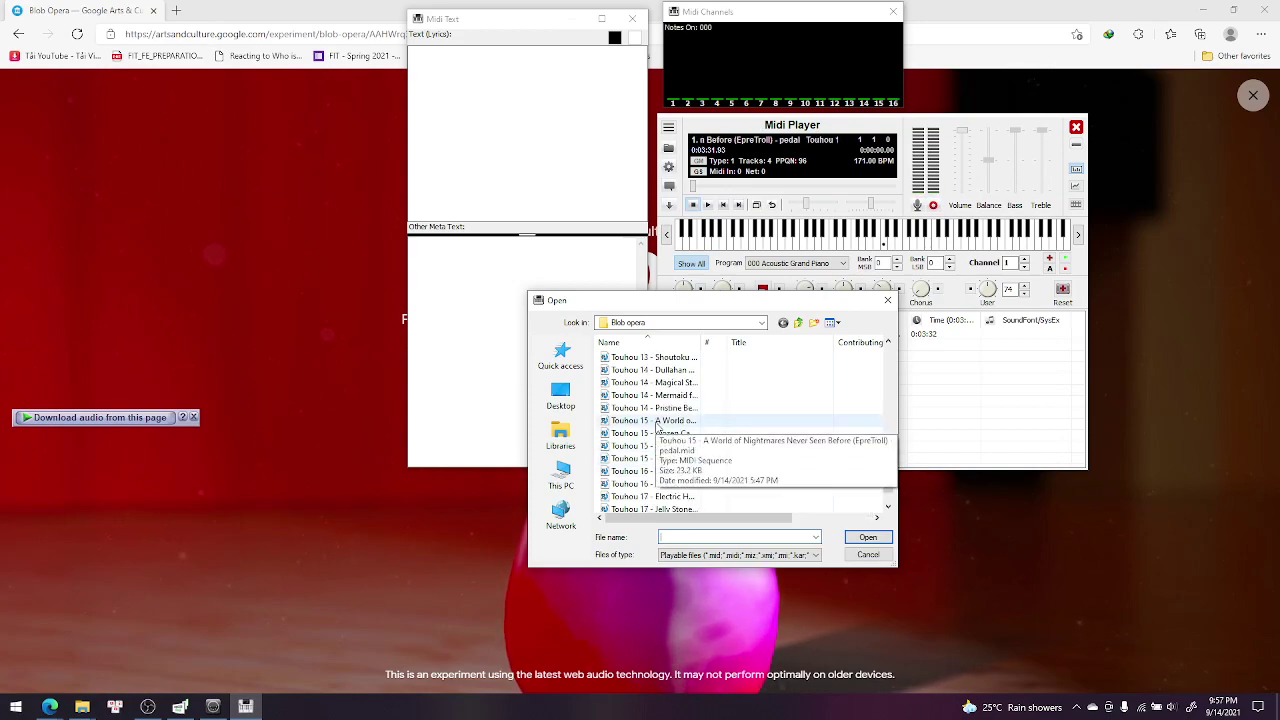
{"action": "left_click", "coordinate": [656, 422]}
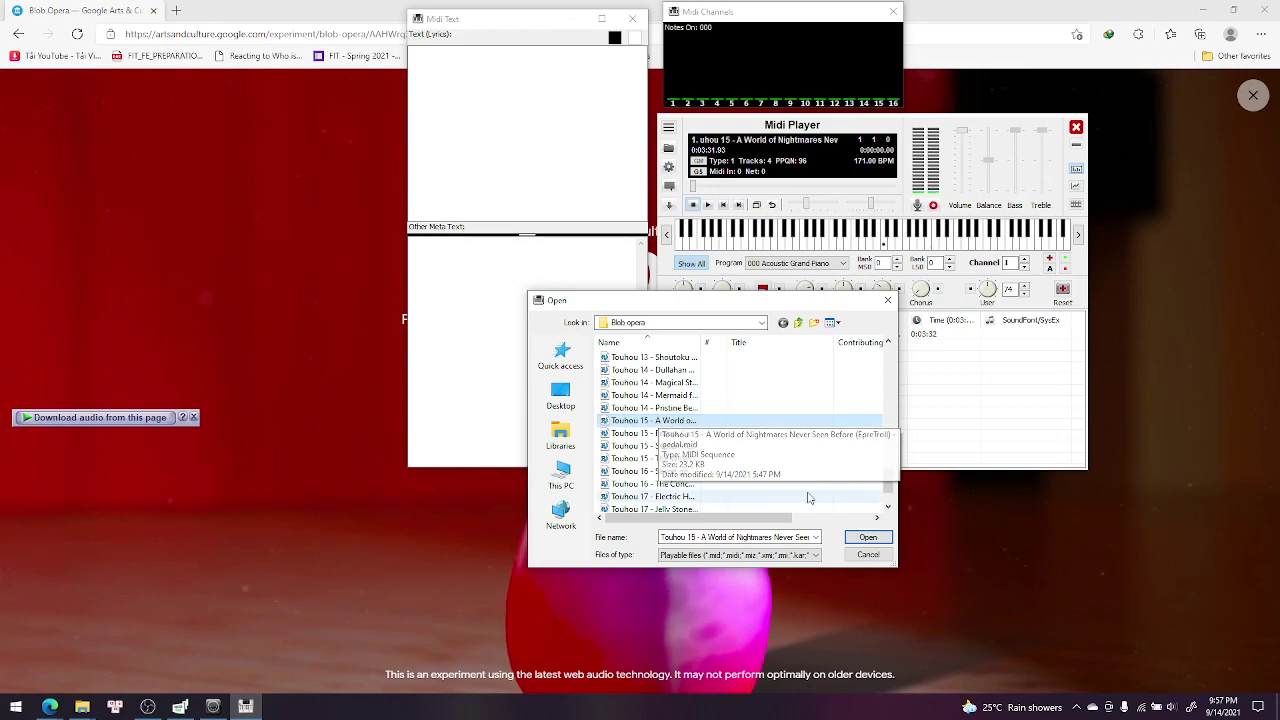
{"action": "left_click", "coordinate": [868, 539]}
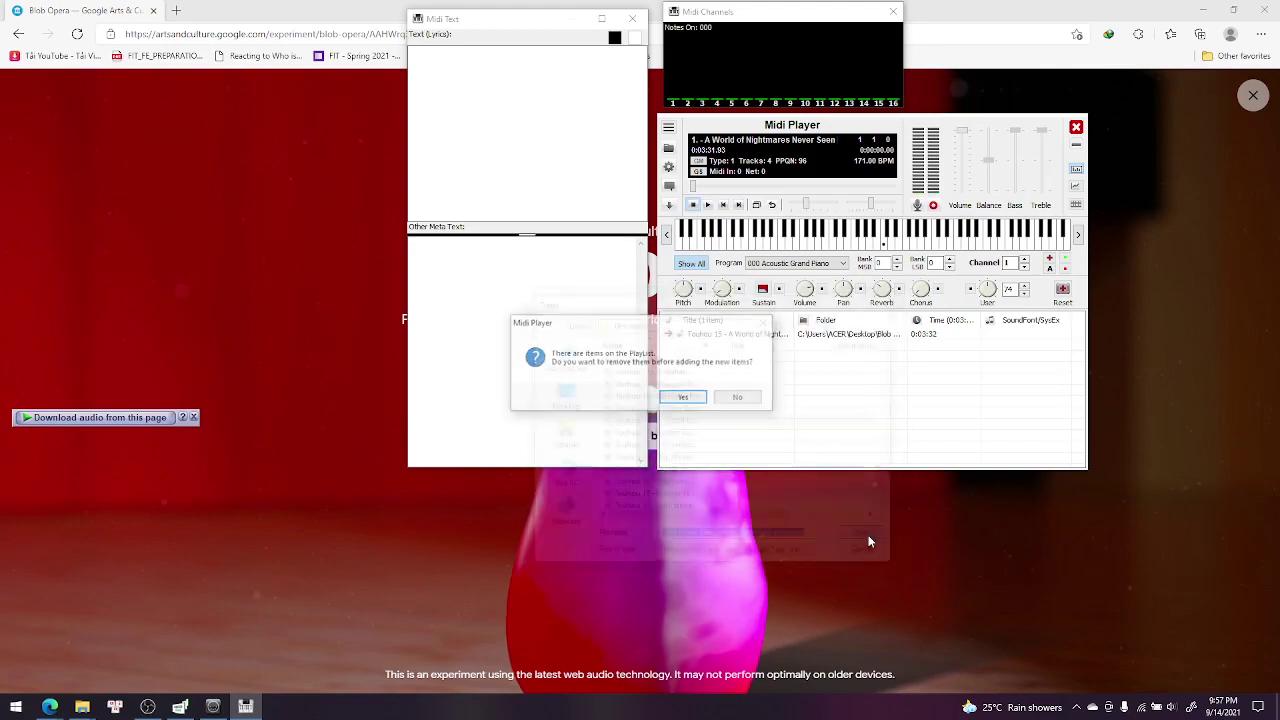
{"action": "left_click", "coordinate": [684, 397]}
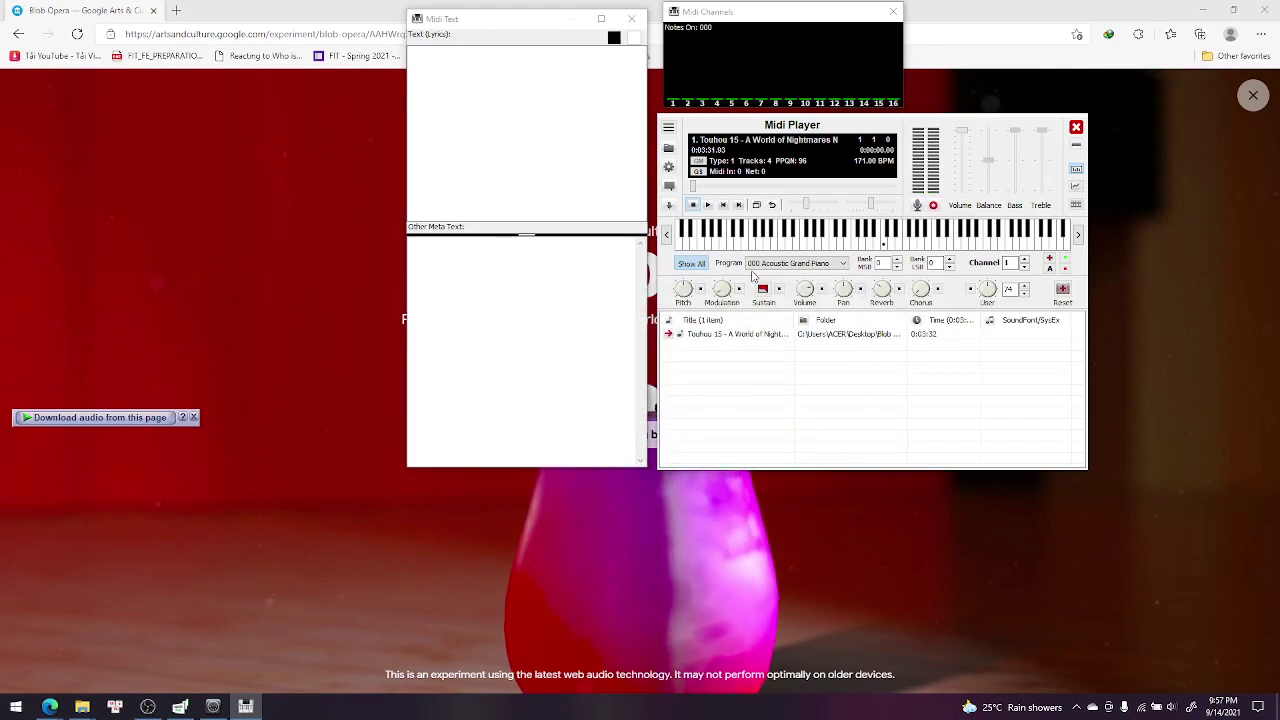
- Move the MIDI windows aside, raise the bass blob, skip the tutorial, and close the download bar
{"action": "left_click_drag", "start_coordinate": [794, 136], "coordinate": [954, 133]}
{"action": "left_click", "coordinate": [693, 513]}
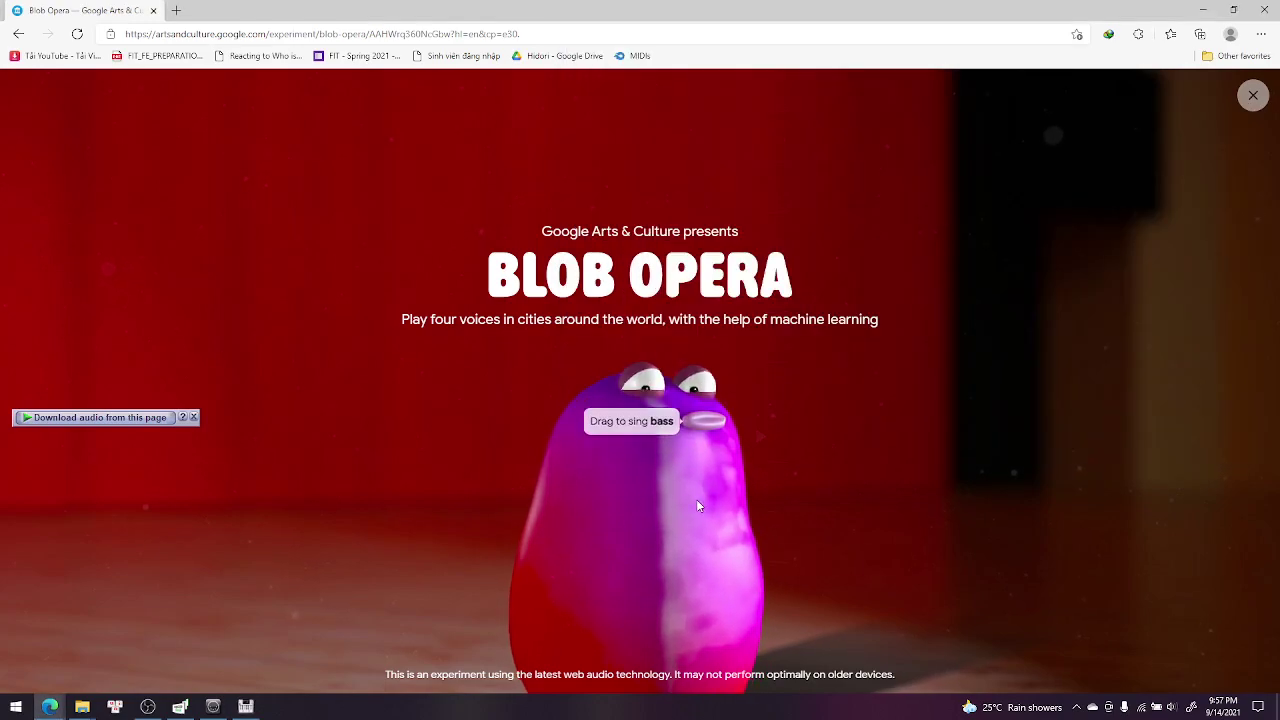
{"action": "left_click_drag", "start_coordinate": [697, 506], "coordinate": [711, 294]}
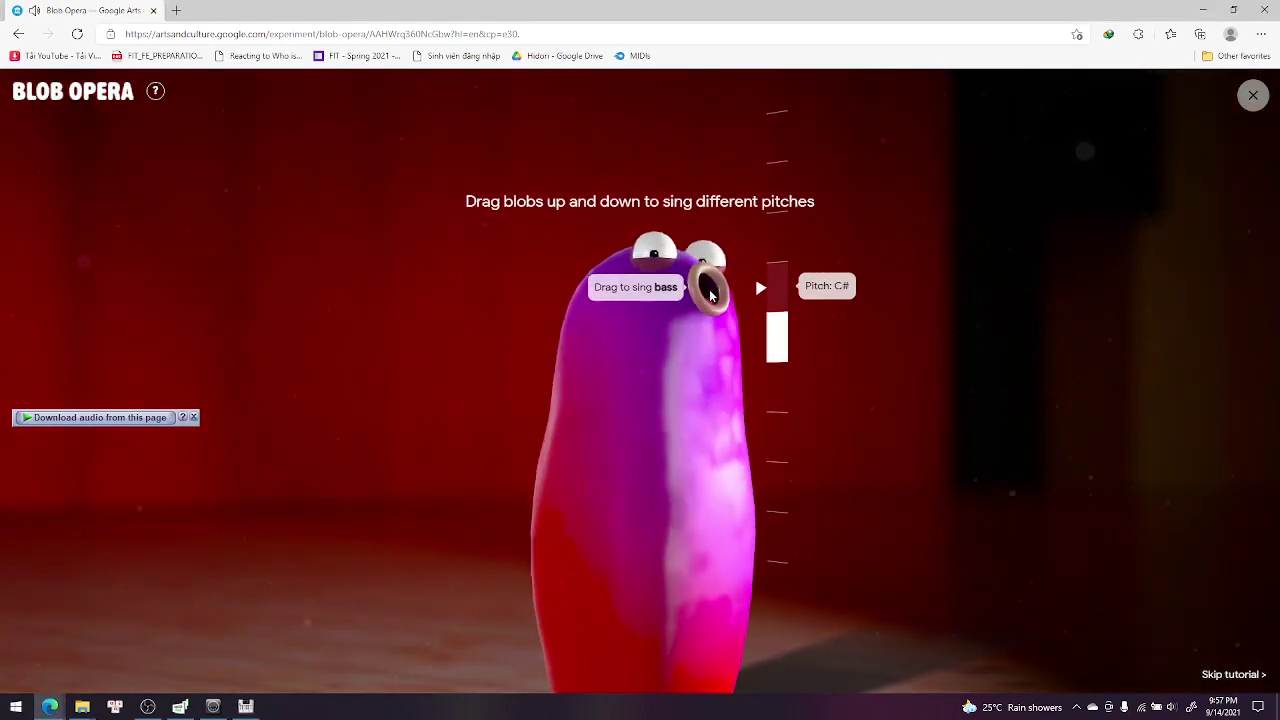
{"action": "left_click", "coordinate": [1240, 673]}
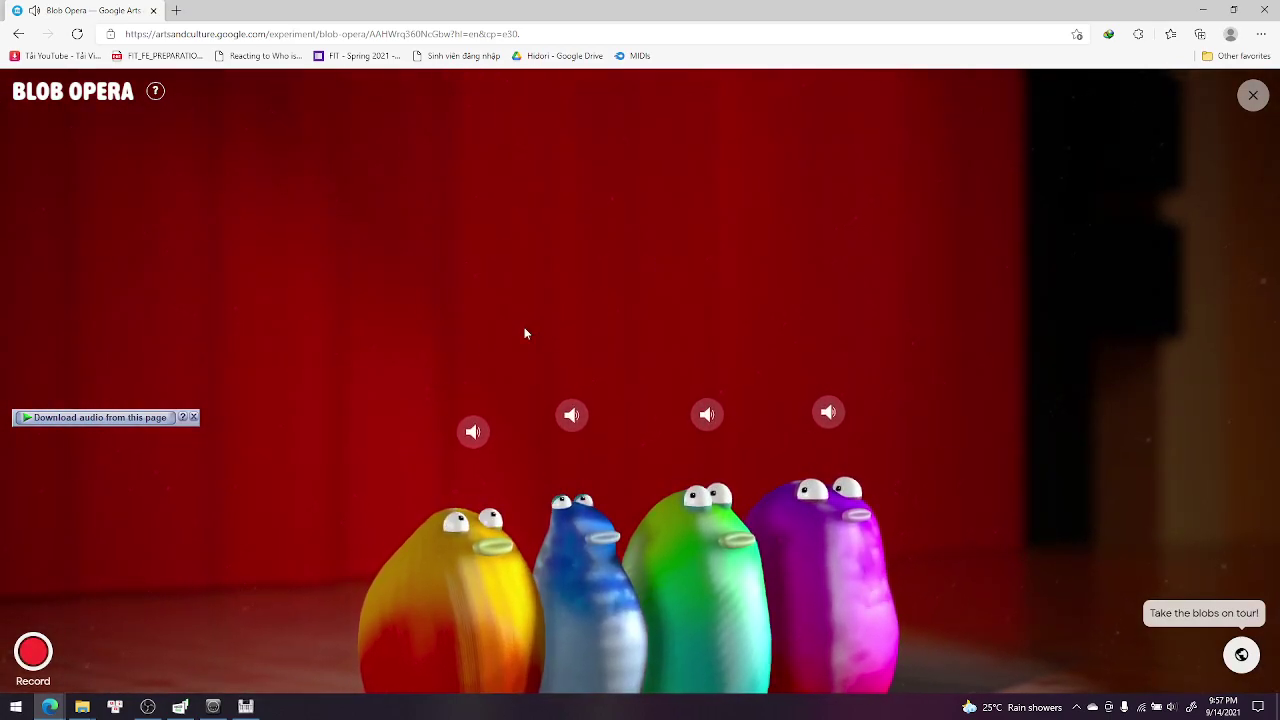
{"action": "left_click", "coordinate": [193, 418]}
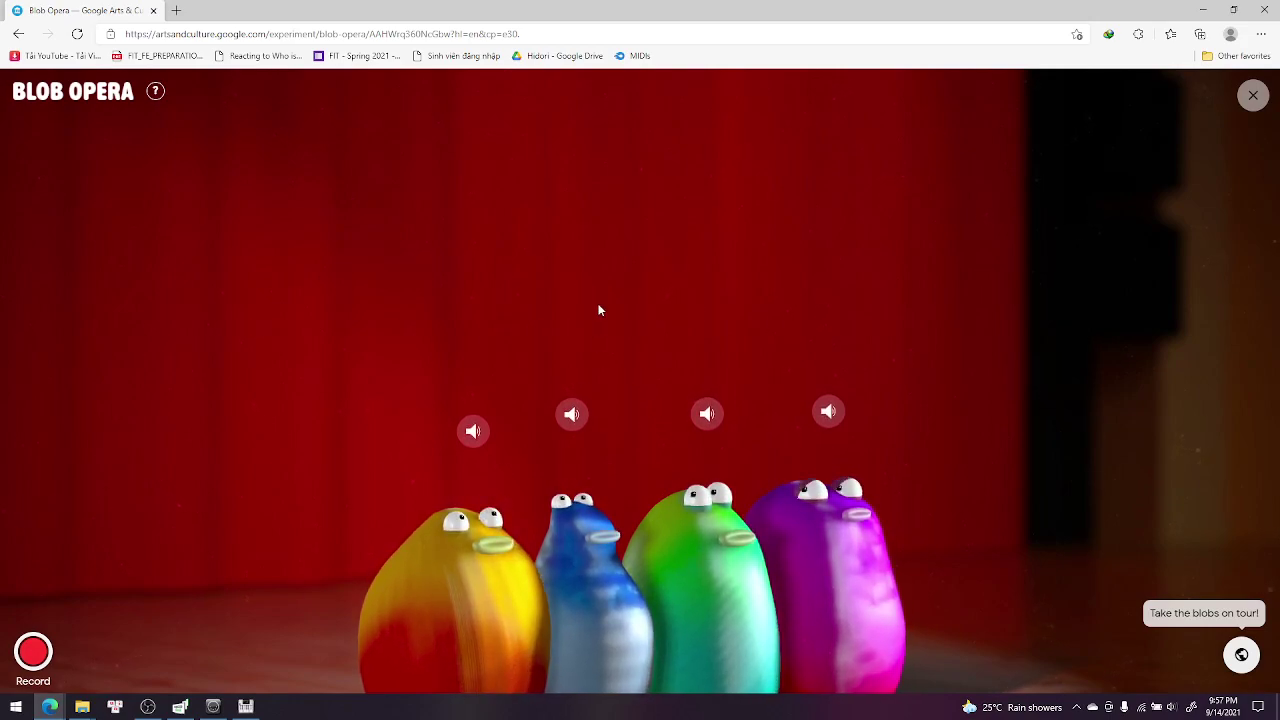
- Play the Touhou 15 song from Midi Player and return to the singing blobs in Edge
{"action": "left_click", "coordinate": [253, 710]}
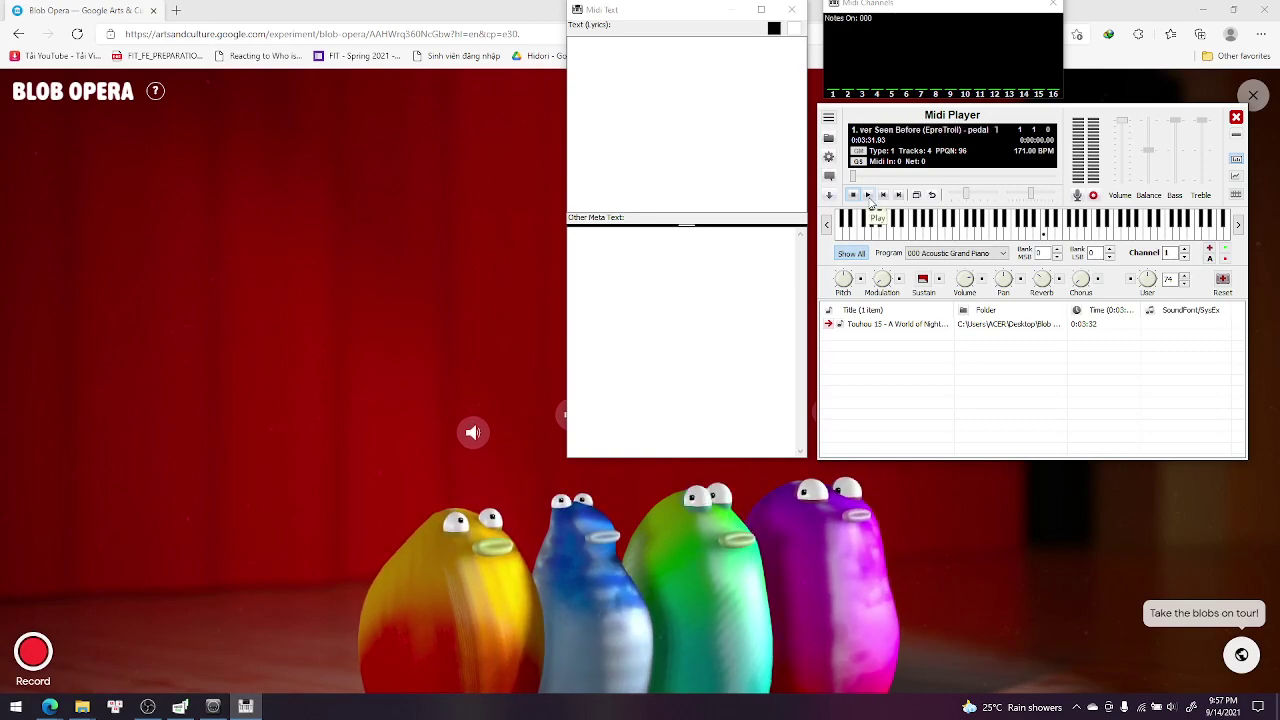
{"action": "left_click", "coordinate": [867, 196]}
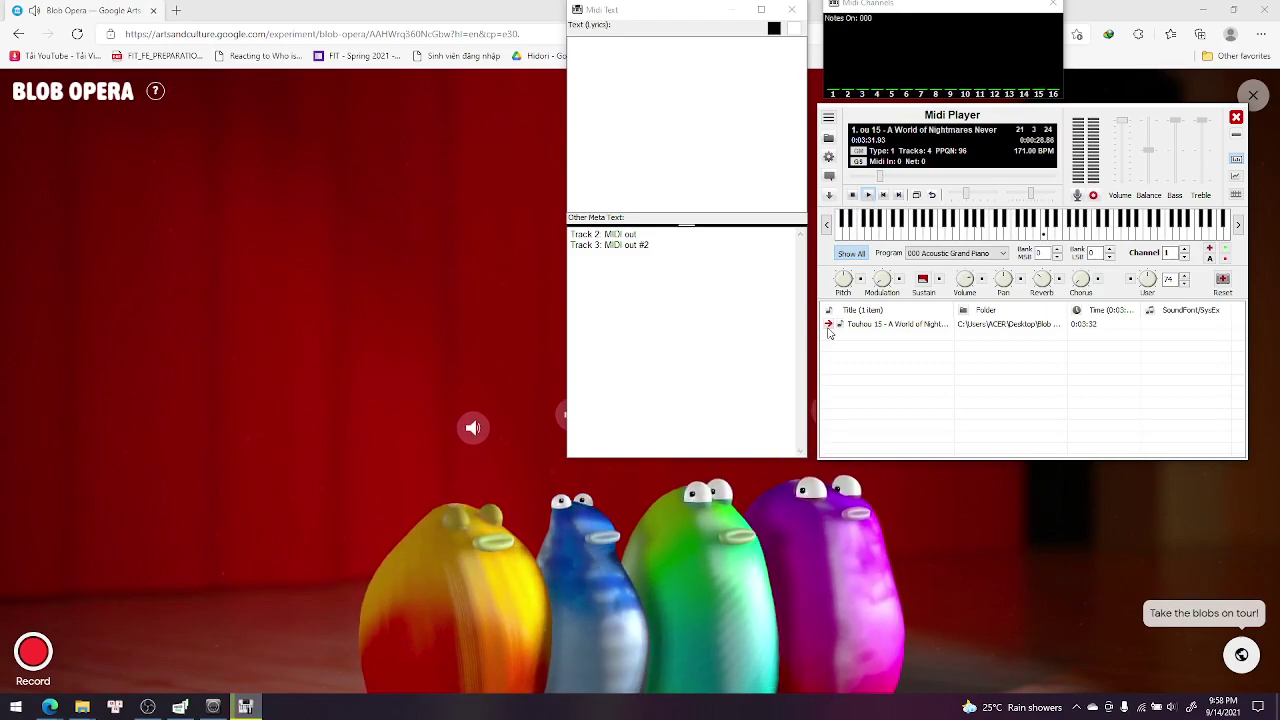
{"action": "left_click", "coordinate": [295, 227]}
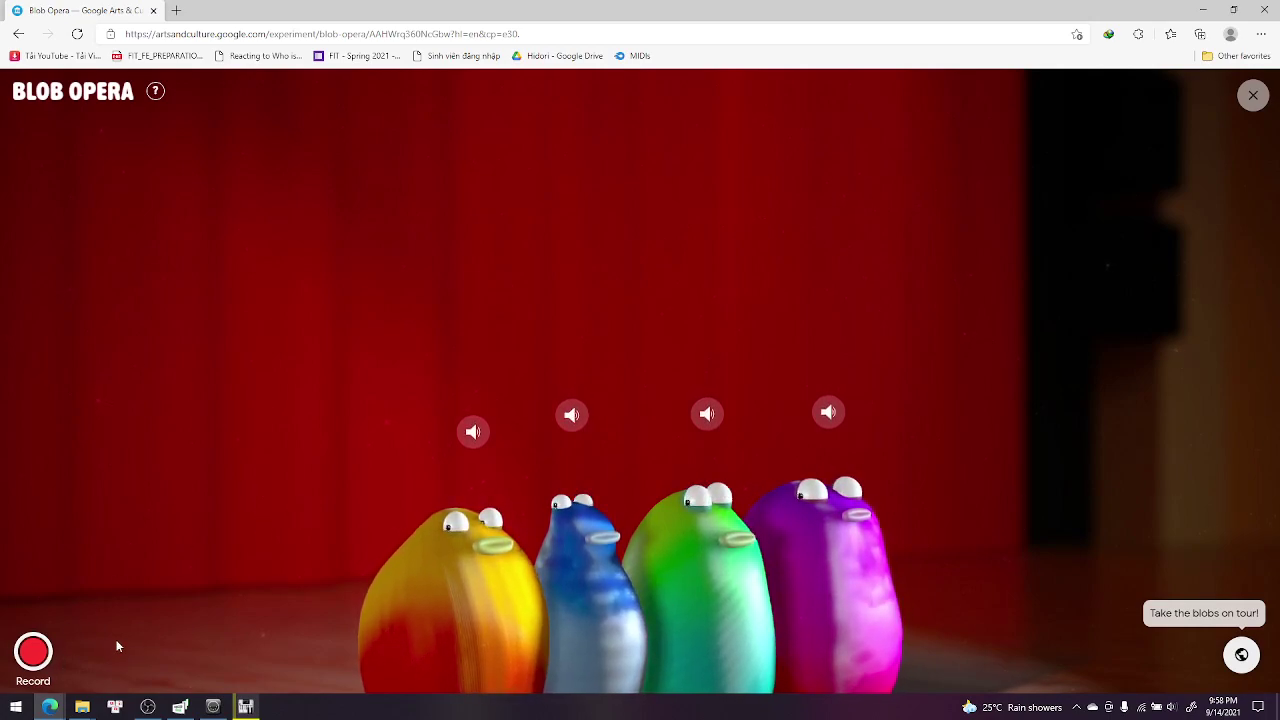
- Record the blobs singing the Touhou 15 song from Midi Player, then click Finish
{"action": "left_click", "coordinate": [34, 653]}
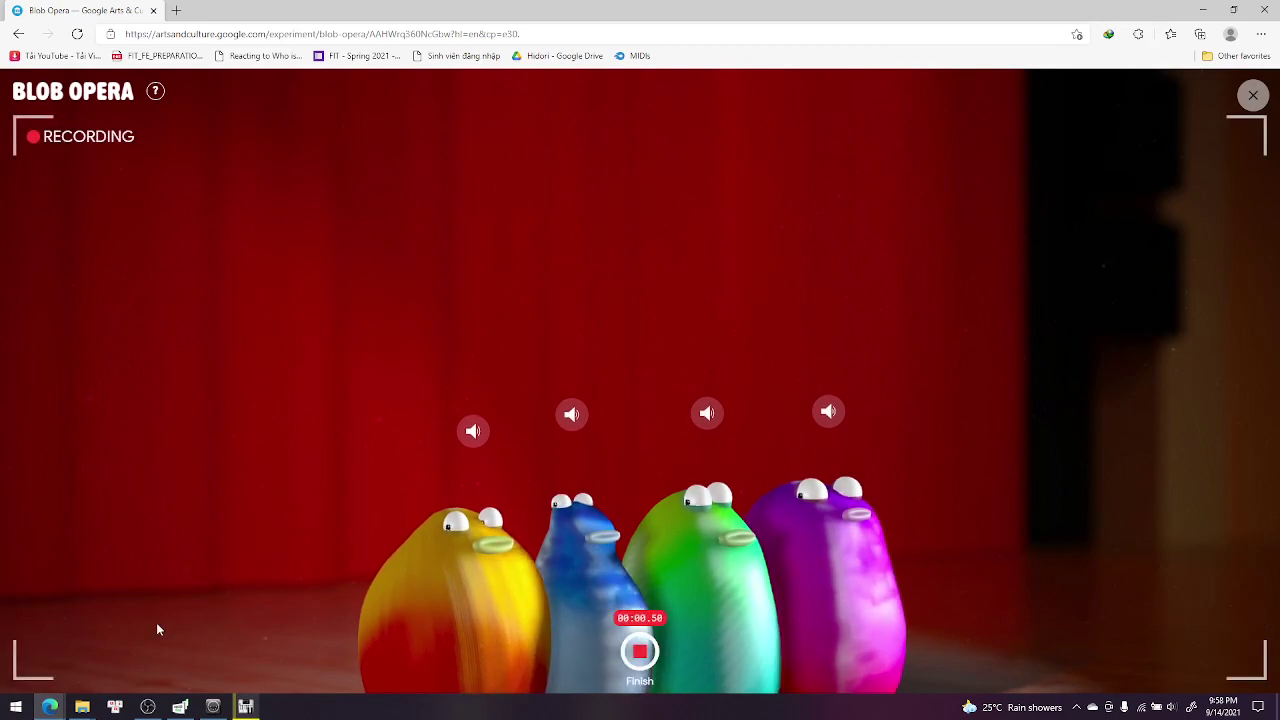
{"action": "left_click", "coordinate": [245, 706]}
{"action": "left_click", "coordinate": [868, 195]}
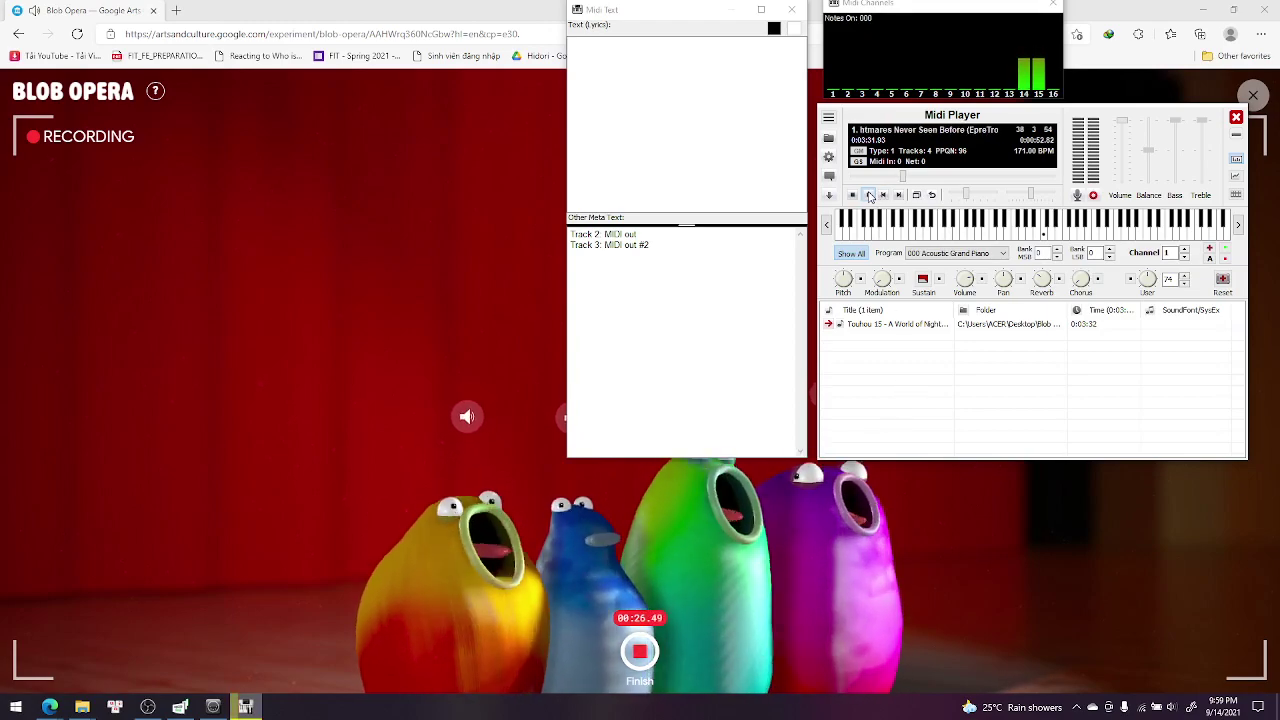
{"action": "left_click", "coordinate": [640, 652]}
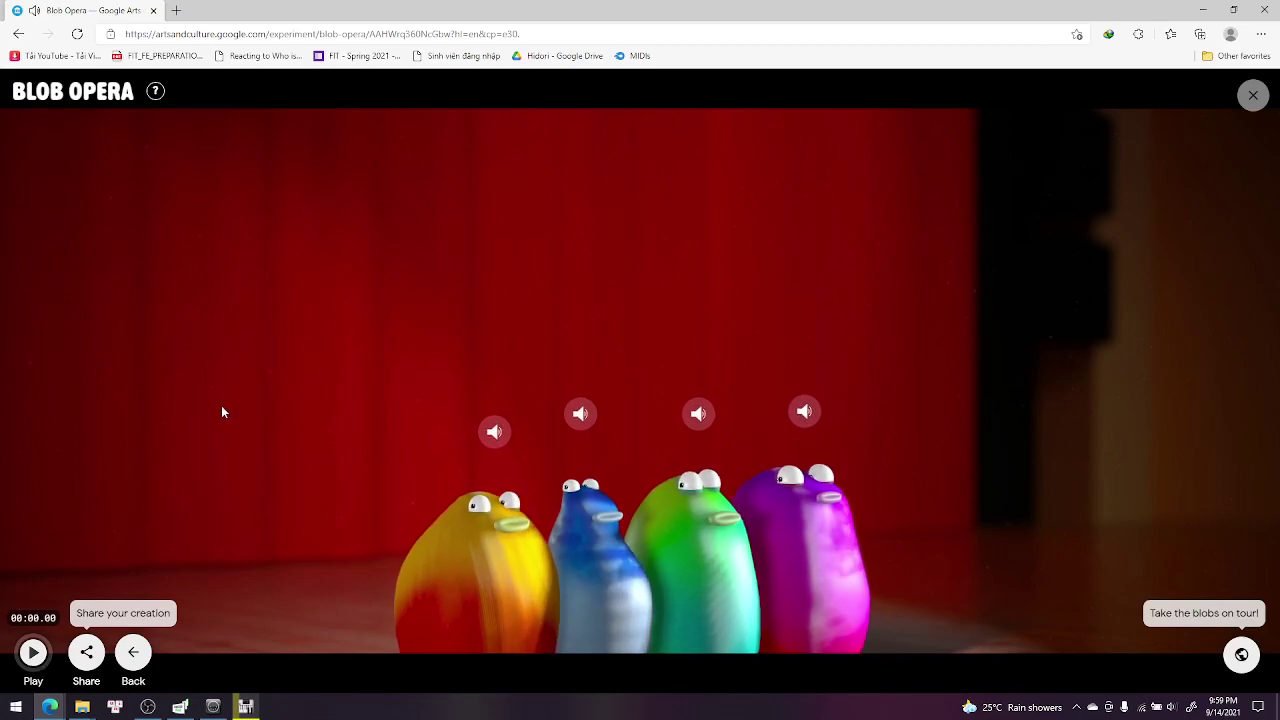
- Return to Blob Opera, play the recorded performance, and stop it after about ten seconds
{"action": "left_click", "coordinate": [245, 706]}
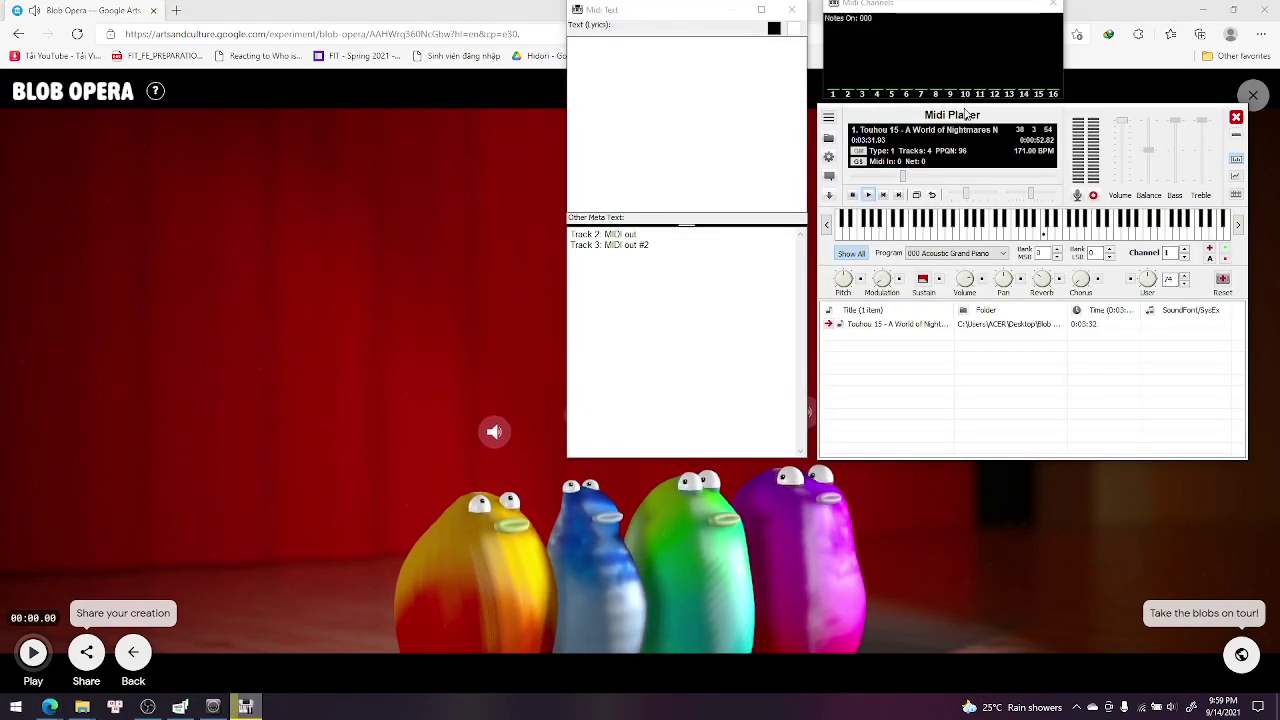
{"action": "left_click", "coordinate": [511, 283]}
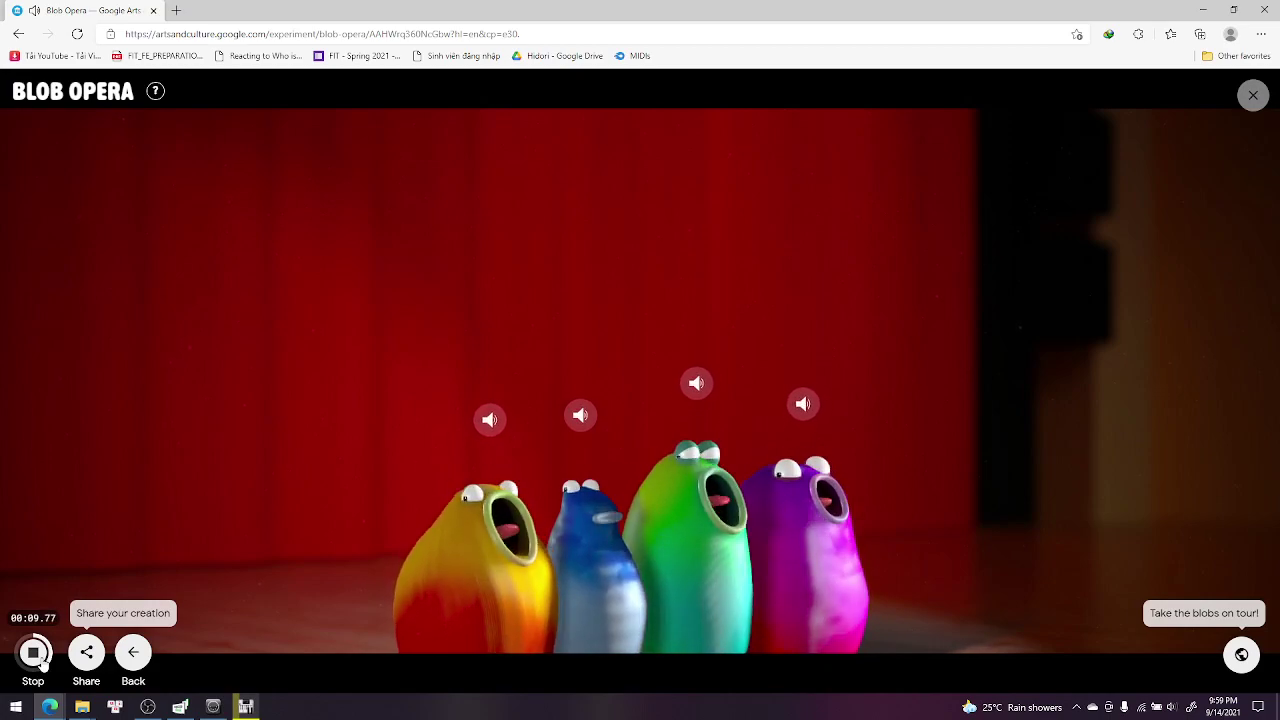
{"action": "left_click", "coordinate": [40, 660]}
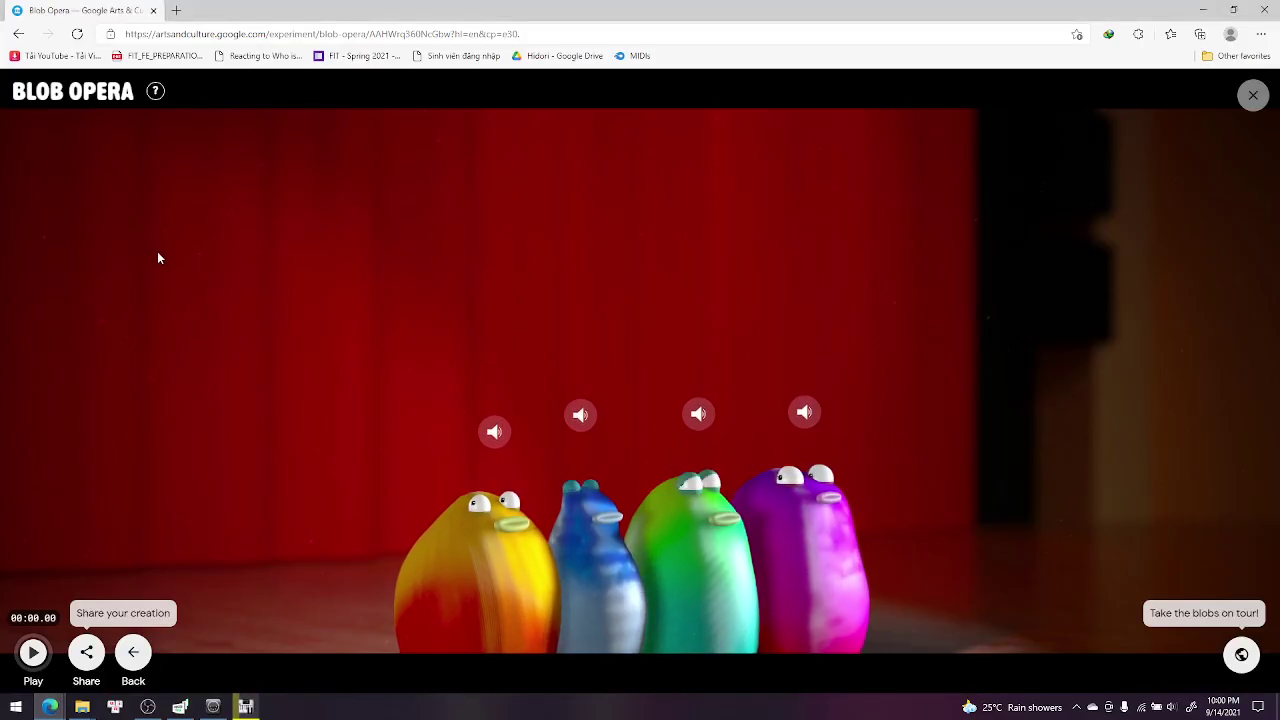
- Copy the recording's share link from the Share dialog, then close the dialog
{"action": "left_click", "coordinate": [87, 655]}
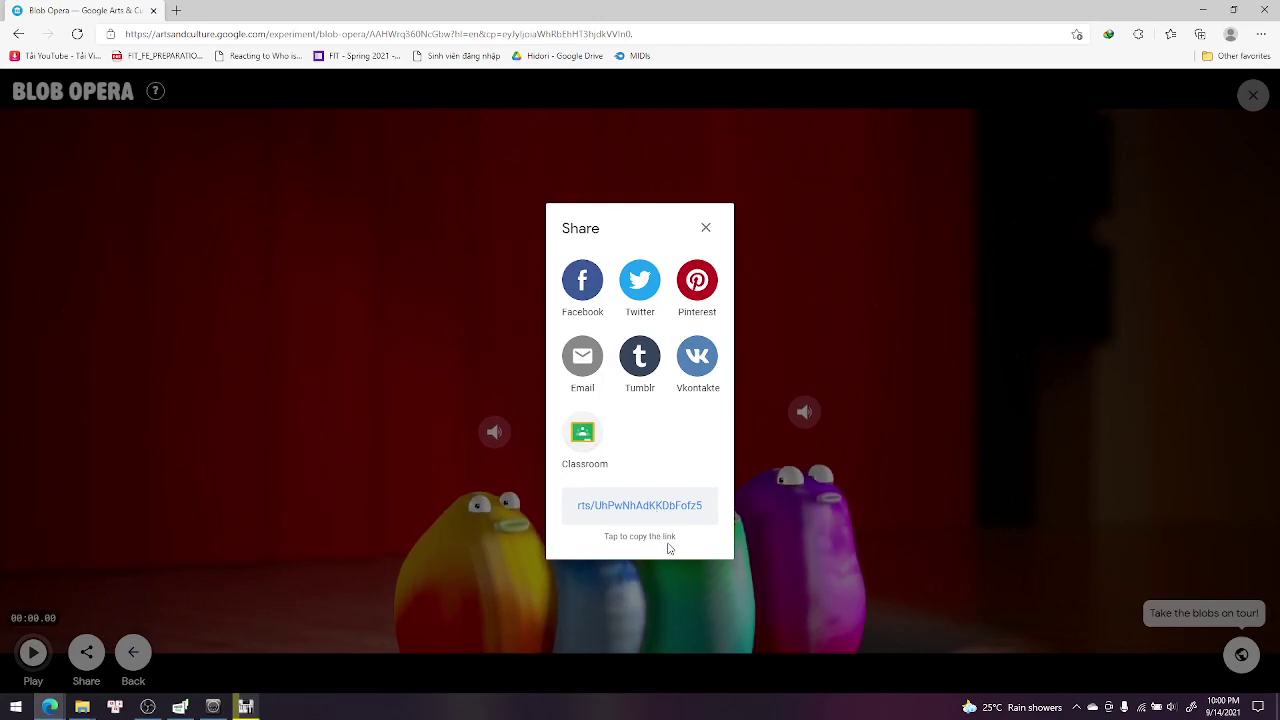
{"action": "left_click", "coordinate": [649, 517]}
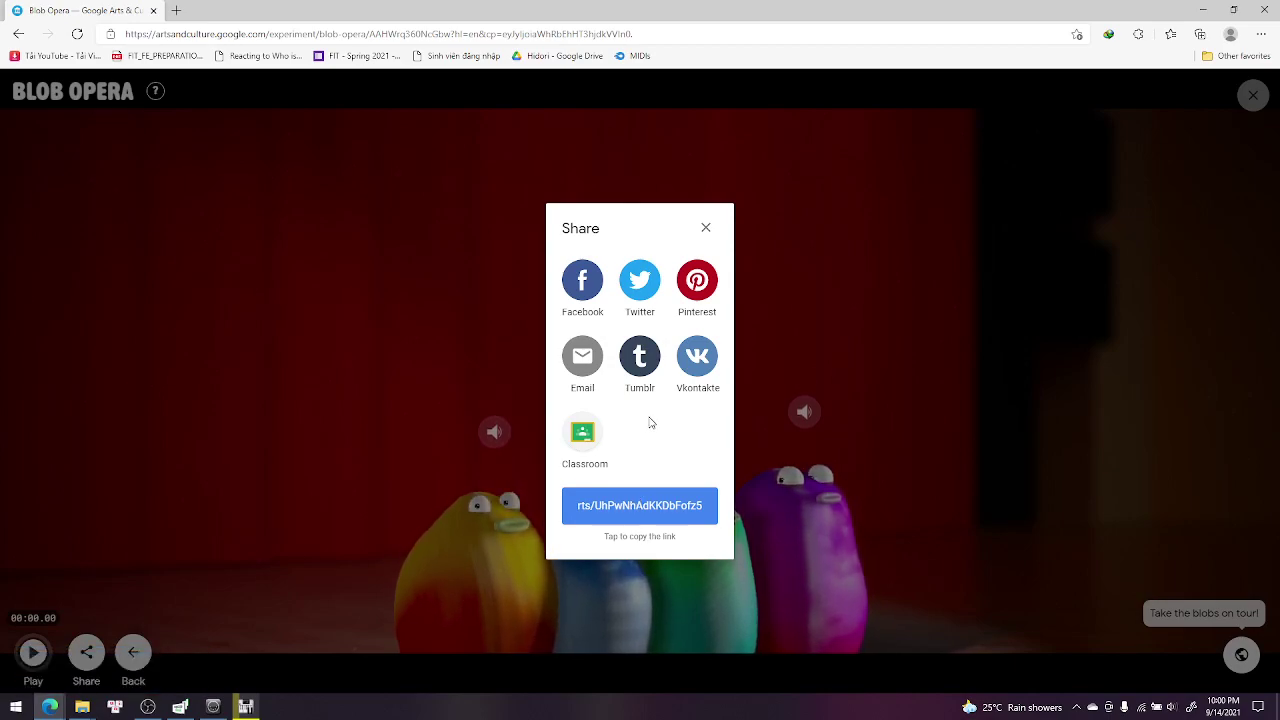
{"action": "left_click", "coordinate": [705, 231]}
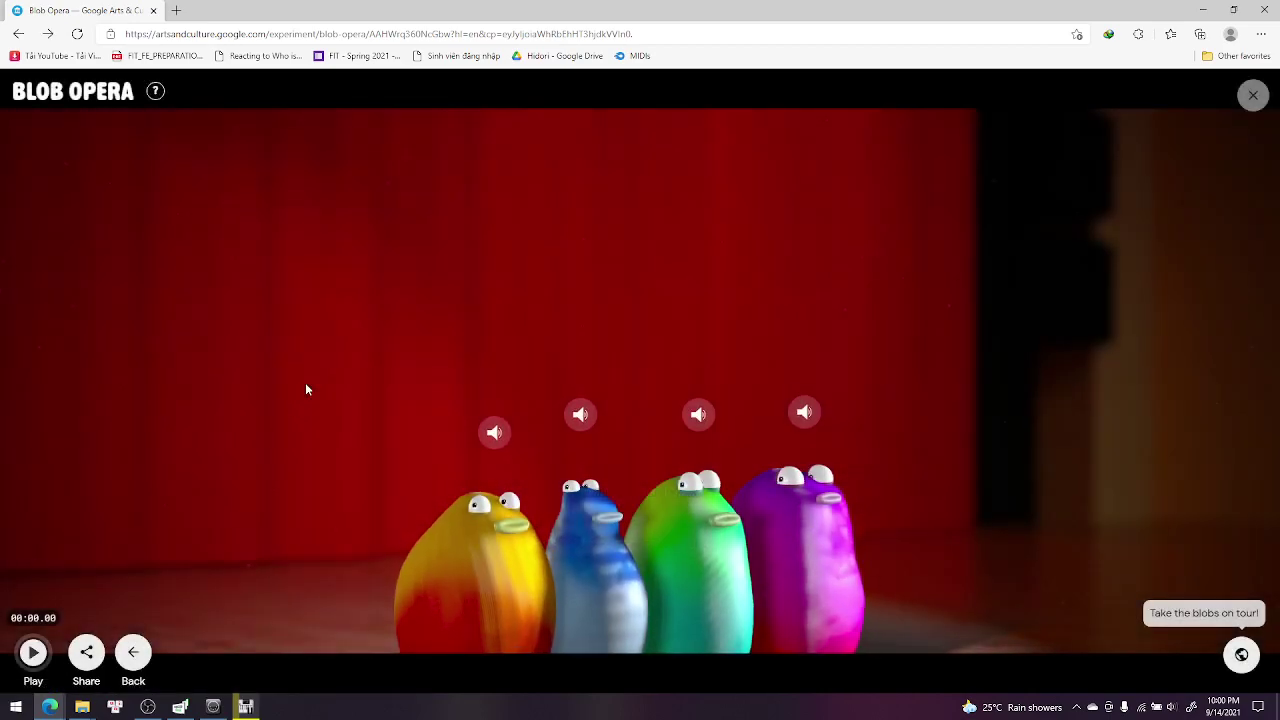